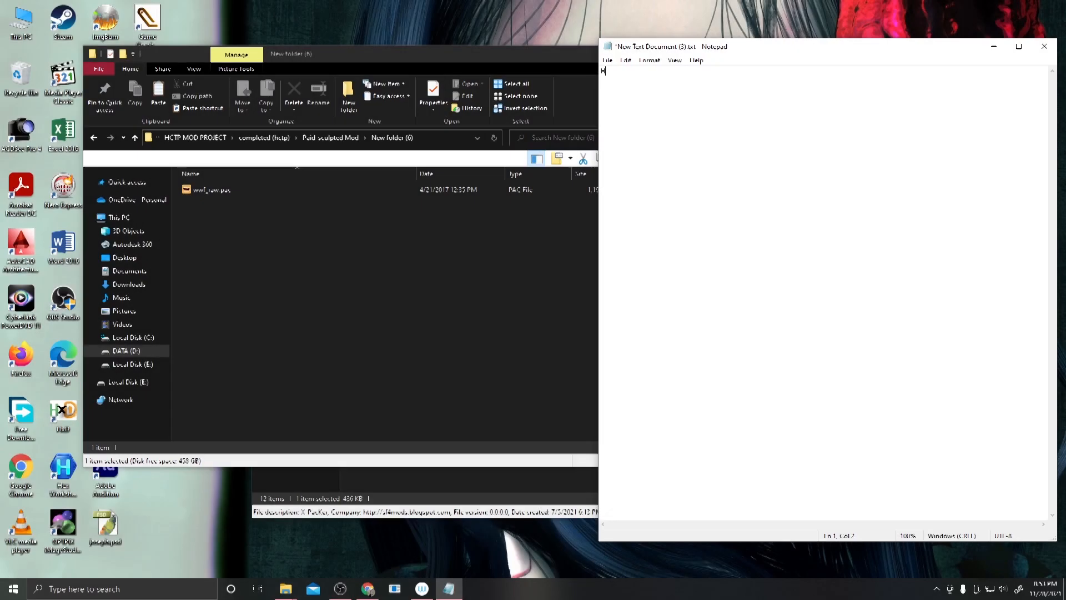
# Step: Write the greeting "HI EVERYBODY," and the line "TODAY I WILL SHOW YOU HOW TO PREVIEW WWE ARENA ON NOESIS, FOR PS2"
pyautogui.write('VERYBODY,')
pyautogui.press('Return')
pyautogui.press('Return')
pyautogui.write('TODAY I WILL SHOW')
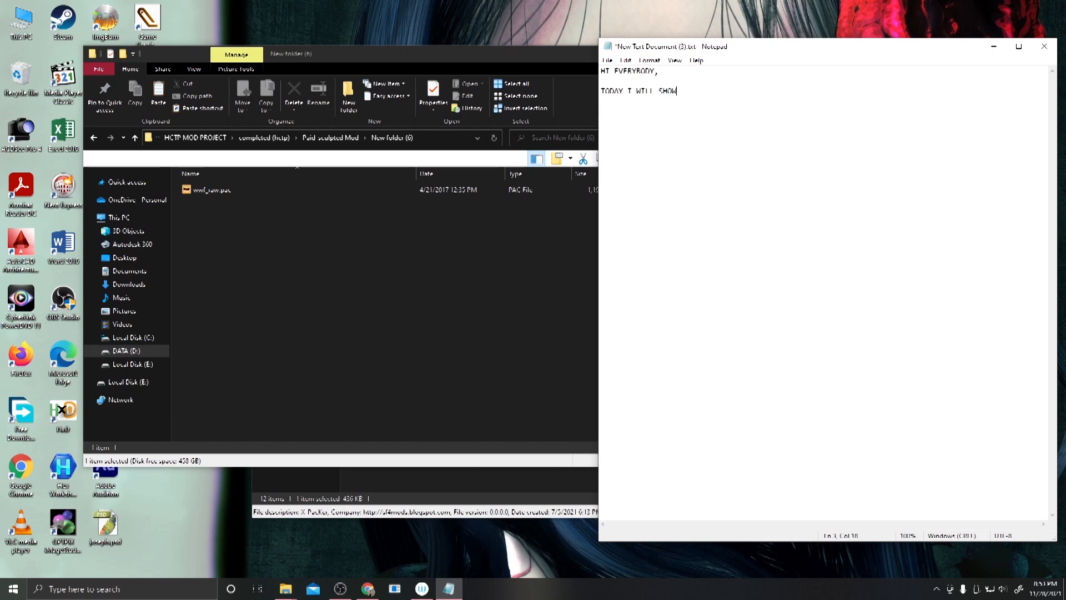
pyautogui.write(' YOU HOW TO PREVIRW')
pyautogui.press('BackSpace')
pyautogui.press('BackSpace')
pyautogui.write('EW AR')
pyautogui.write('WE ARENA ')
pyautogui.write('ON')
pyautogui.write(' NOESIS')
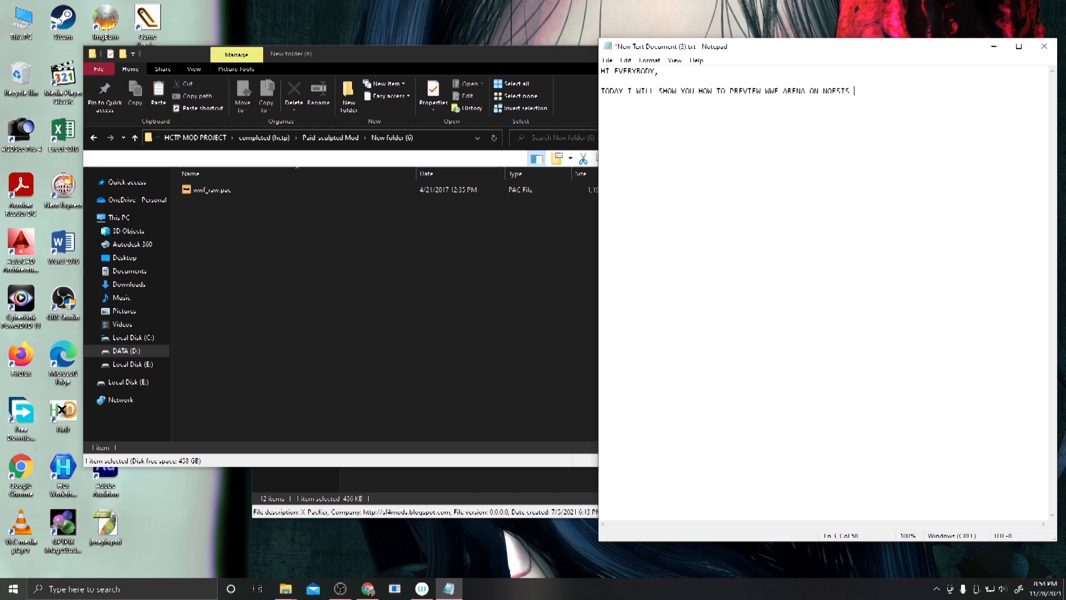
pyautogui.write(', FOR PS2')
# Step: Add "ALL YOU NEED ARE" followed by separate lines for X PACKER, PAC EDITOR, RROBJ EXPORTER and NOESIS
pyautogui.write('YOU NEED ARE')
pyautogui.press('Return')
pyautogui.write('X PACKER  ')
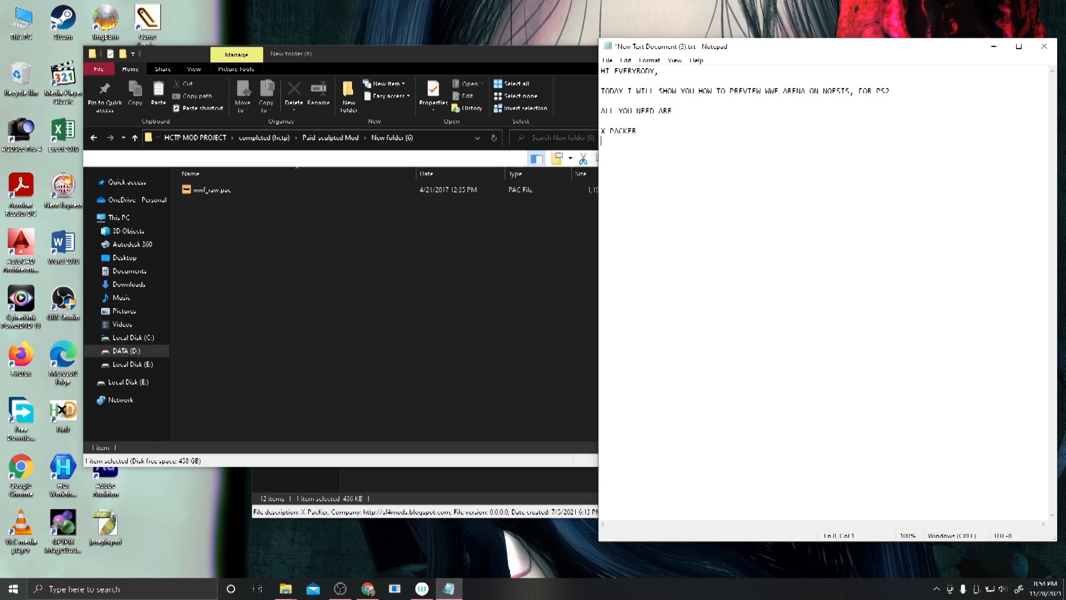
pyautogui.write('PAC EDITOR')
pyautogui.press('Return')
pyautogui.write('RROBJ EXPORTER  ')
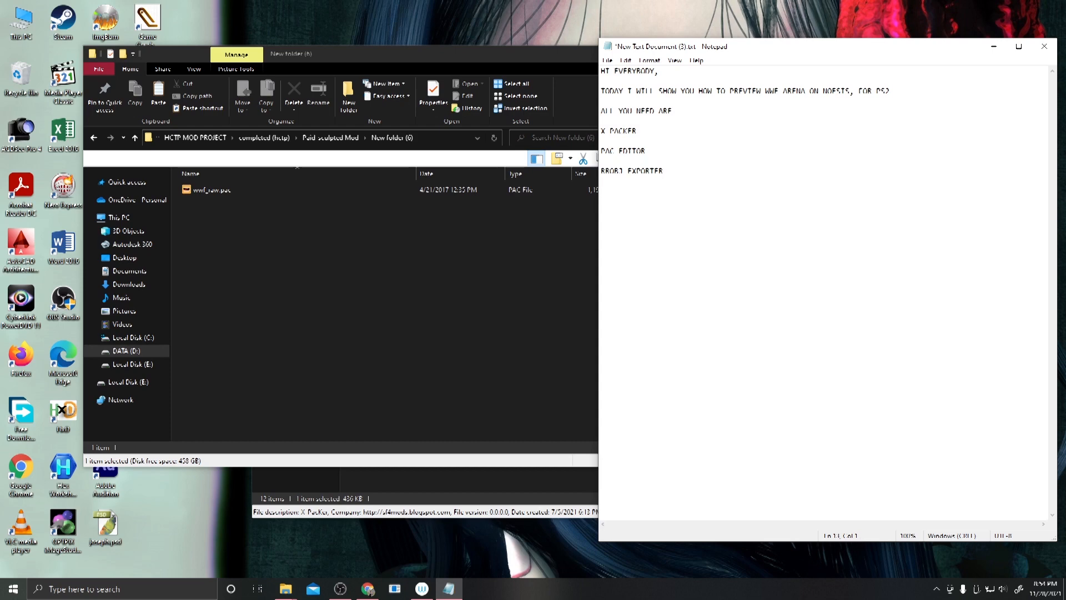
pyautogui.write('NOESTS  ')
# Step: Note "FIRST OPEN YOUR ARENA PAC FILE WITH PAC EDITOR" and open wwf_raw.pac in PAC Editor
pyautogui.write('FIRST OPEN YOUR ARENA')
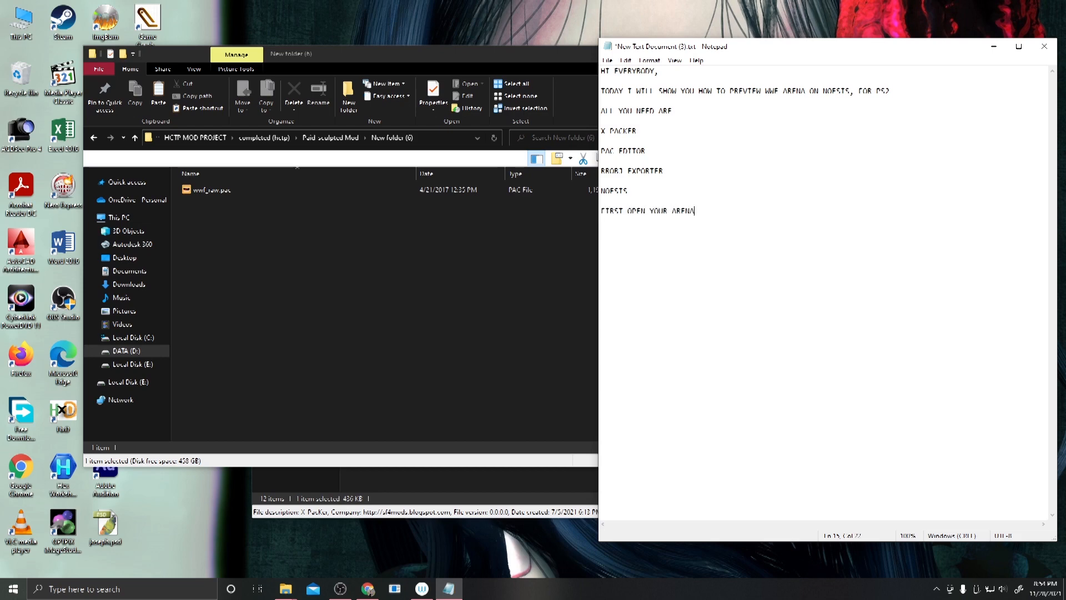
pyautogui.write(' PAC FILE WITH PAC EDITOR')
pyautogui.doubleClick(308, 188)
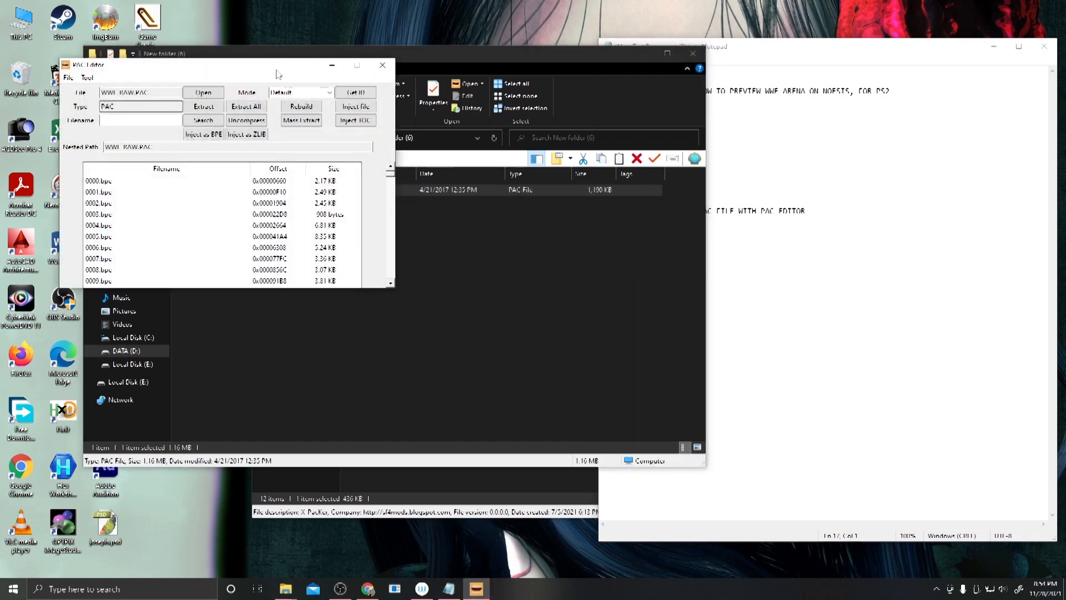
pyautogui.moveTo(278, 74); pyautogui.dragTo(276, 104)
# Step: Add the notes "NOW" and "RATHER THAN USE EXTRACT ALL, YOU CHOOSE MASS EXTRACT" to the text document
pyautogui.click(710, 238)
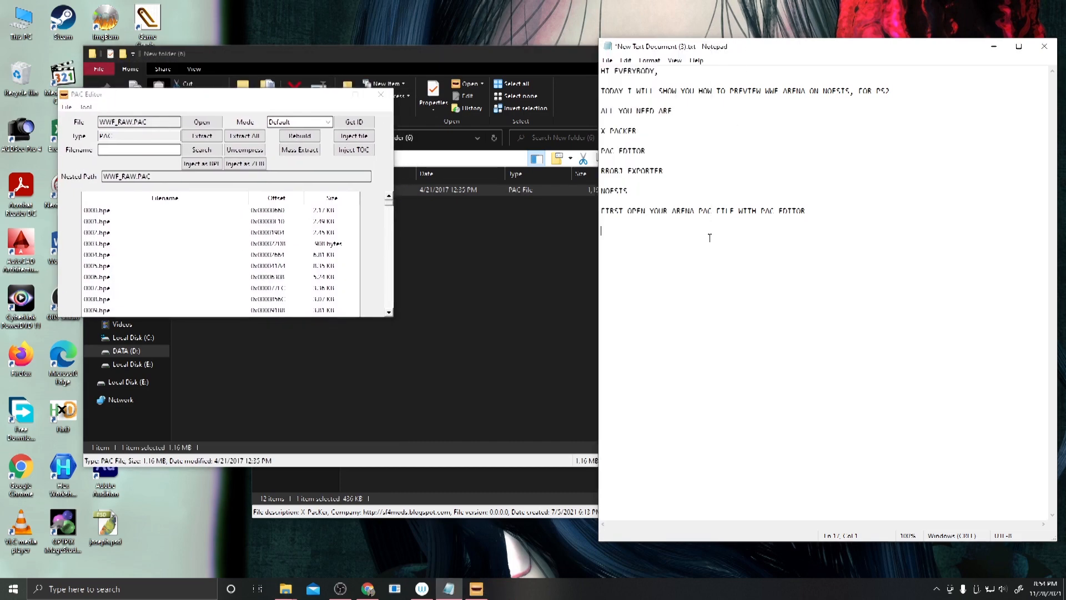
pyautogui.write('NOW  ')
pyautogui.write('RA')
pyautogui.write('THER THAN ')
pyautogui.write('USE EXTRAC')
pyautogui.write('T ALL, YOU ')
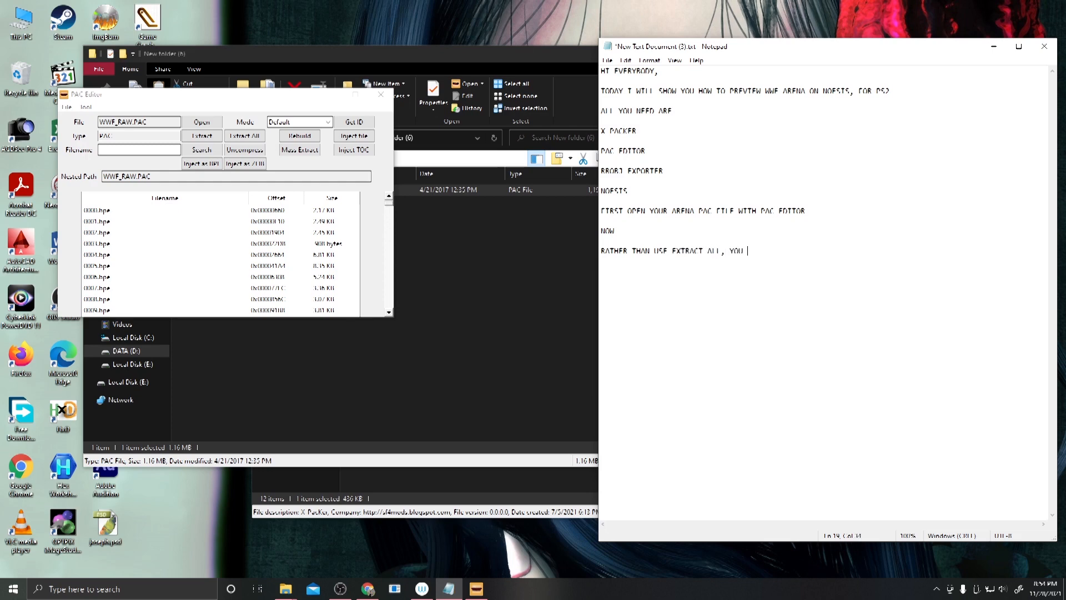
pyautogui.write('CHOOSE MASS EXTRAC')
pyautogui.write('T  ')
# Step: Add the note "THIS PROCESS COULD TAKE COUPLE OF MINUTES DEPEND ON YOUR PC AND HOW BIG THE ARENA PAC FILE IS"
pyautogui.write('THIS PROCESS ')
pyautogui.write('COU')
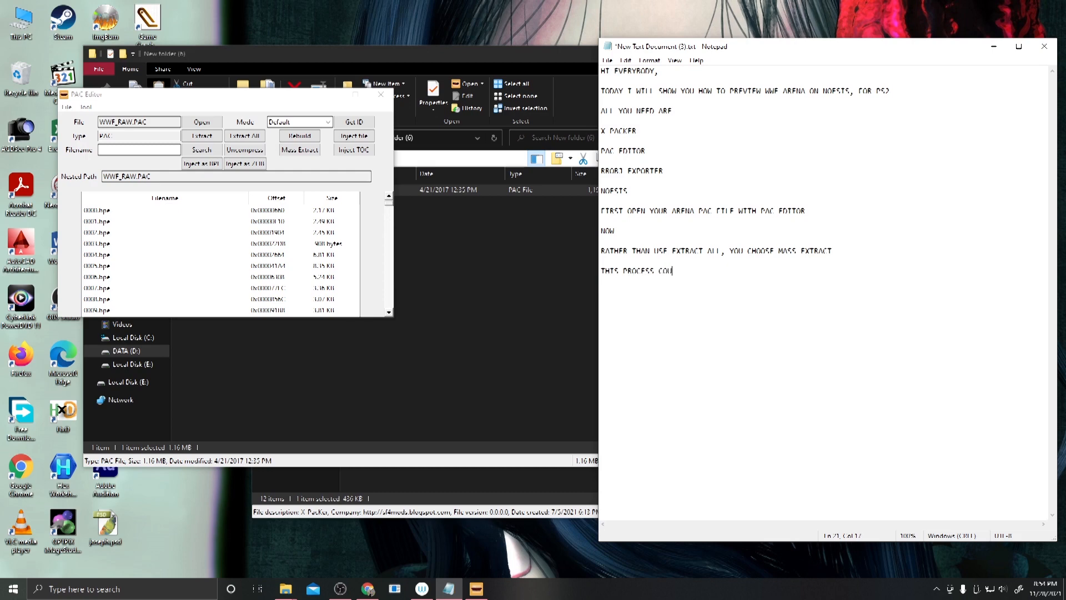
pyautogui.write('LD TAKE COUPLE OF MINUTES DEPEND ON YO')
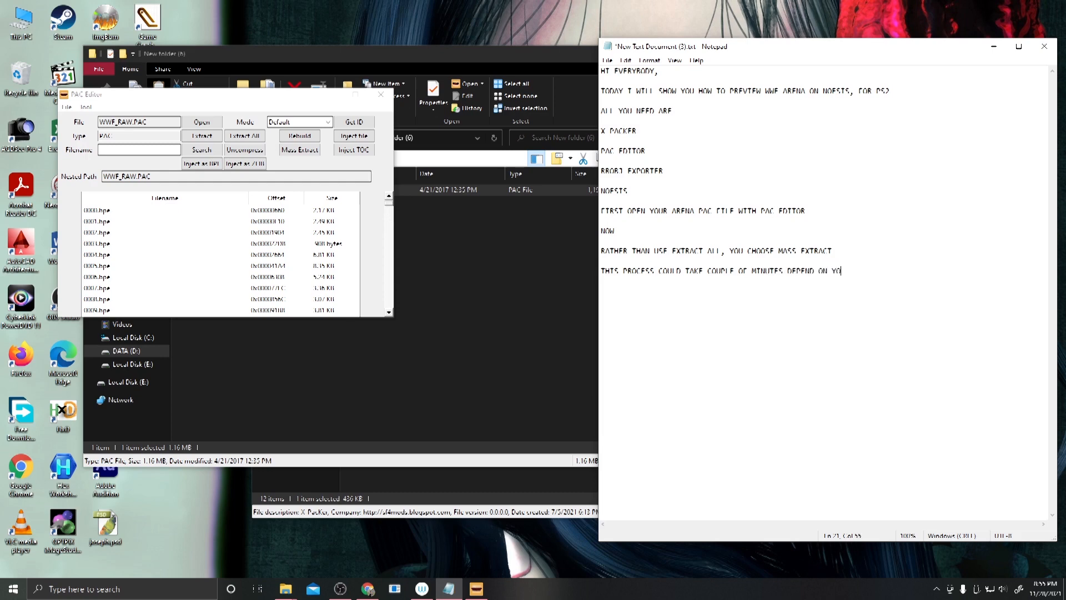
pyautogui.write('UR P')
pyautogui.write('C AND  ')
pyautogui.write('HOW BIG THE ARE')
pyautogui.write('NA PAC FILE ')
# Step: Add a line crediting the modder of the HCTP arena used and a shoutout line calling him "THE BEST ARENA MODDER :D"
pyautogui.write('IS  IN T')
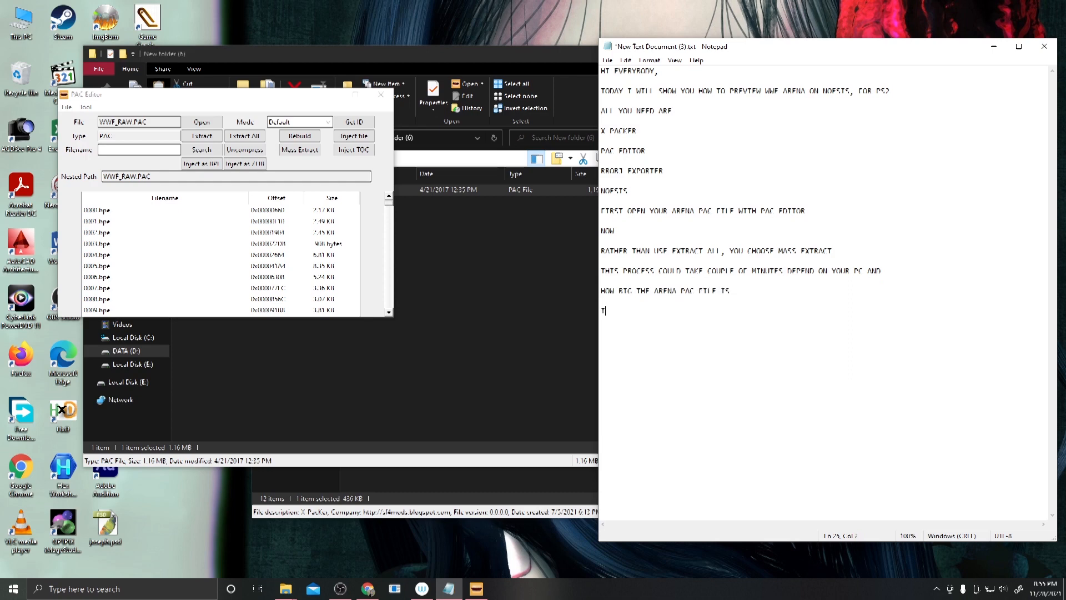
pyautogui.write('HIS CASE, I USE MODDED HCTP ARENA MADE BY RJ')
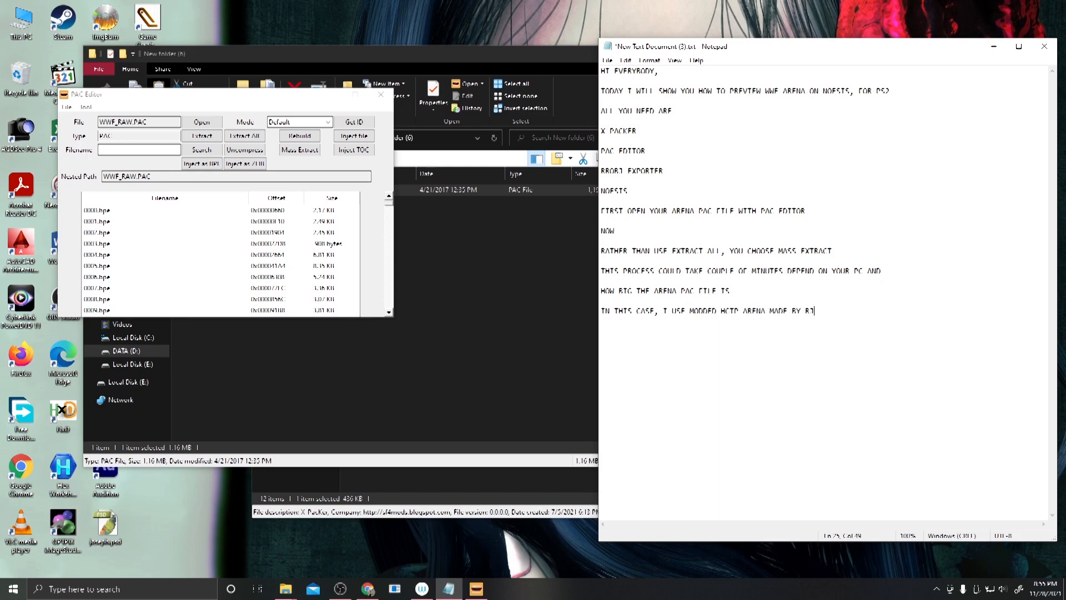
pyautogui.write("RY  SHOUTOUT TO HTM, HE'S THE BEST ARENA MODDE")
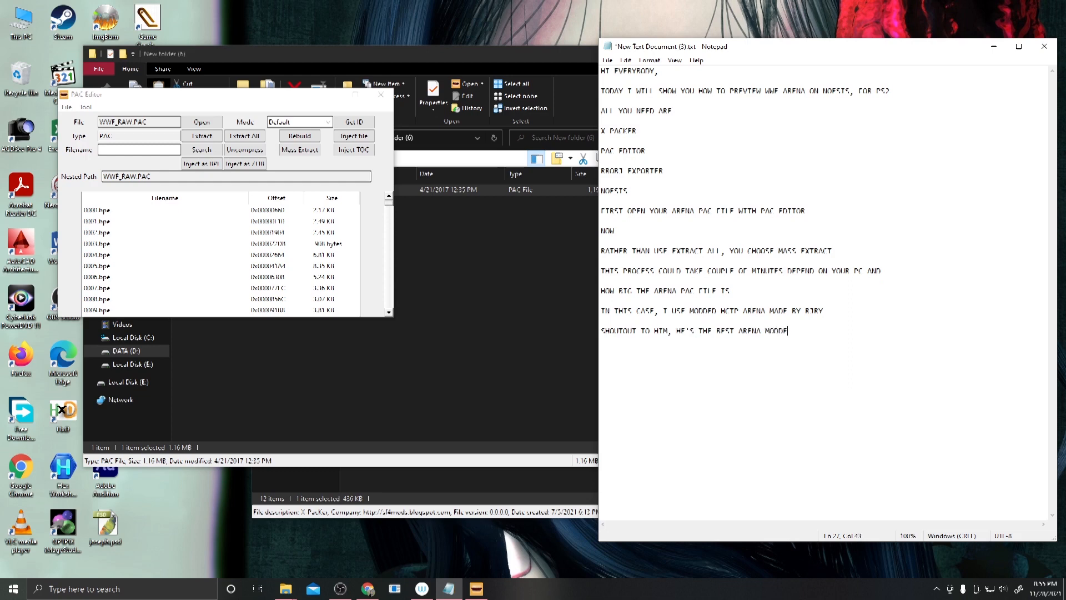
pyautogui.write('R :D')
pyautogui.click(298, 150)
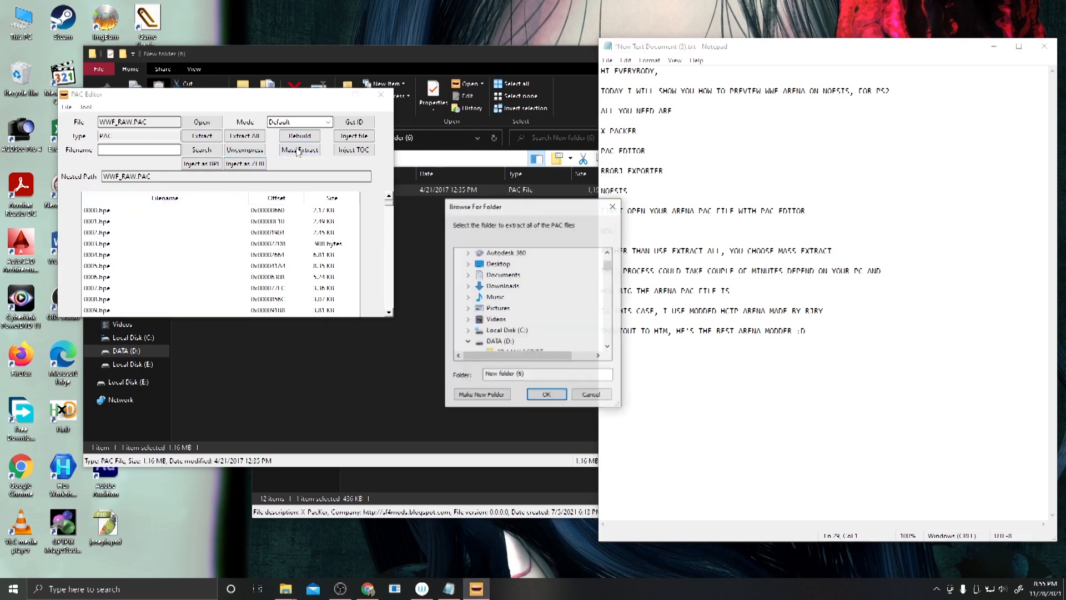
pyautogui.click(538, 392)
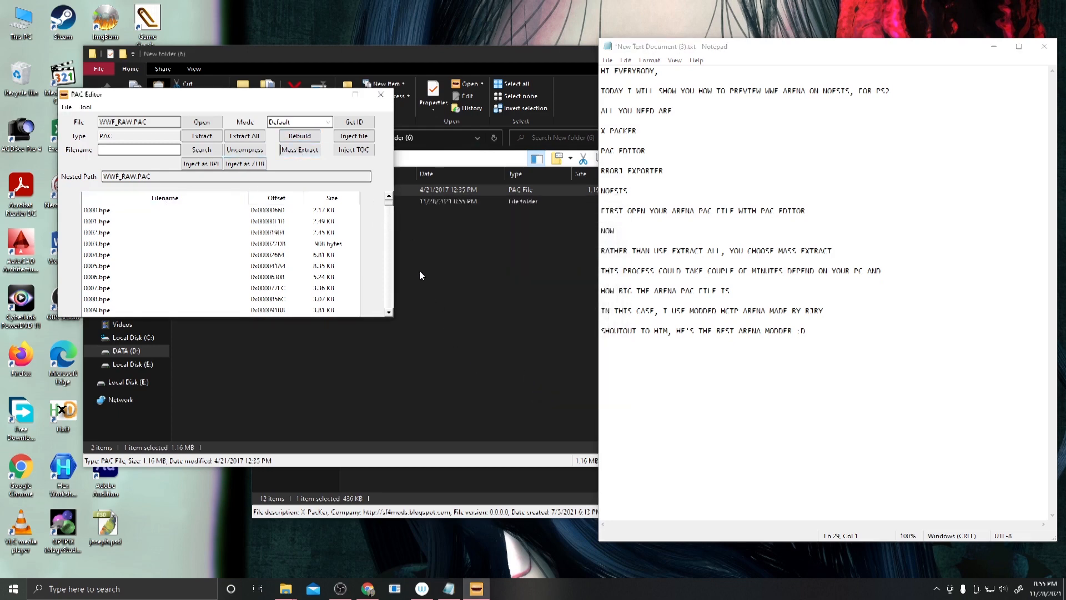
pyautogui.click(435, 252)
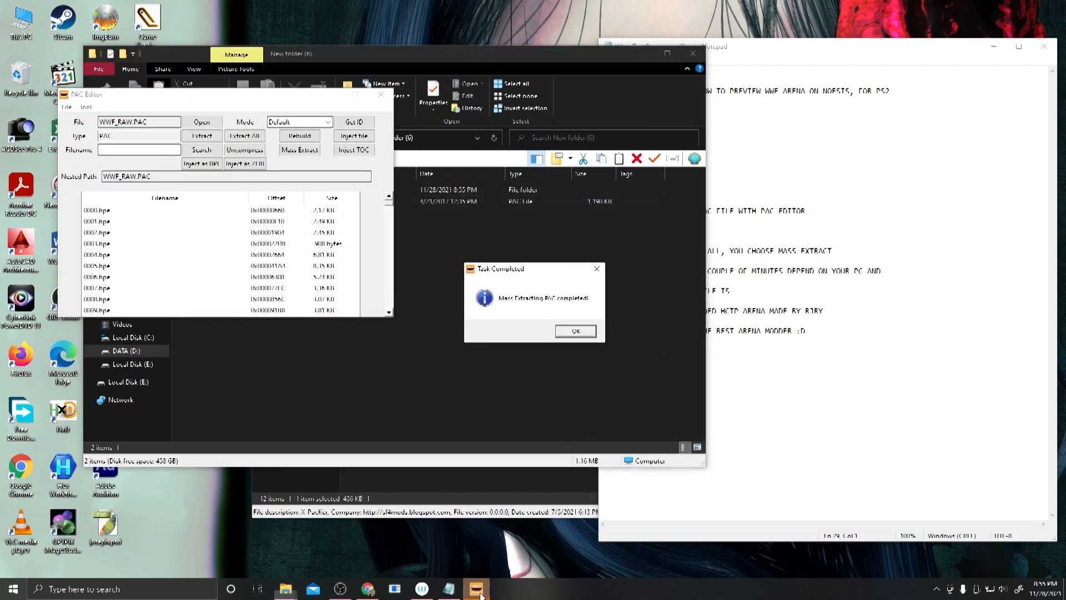
pyautogui.click(575, 331)
pyautogui.click(490, 218)
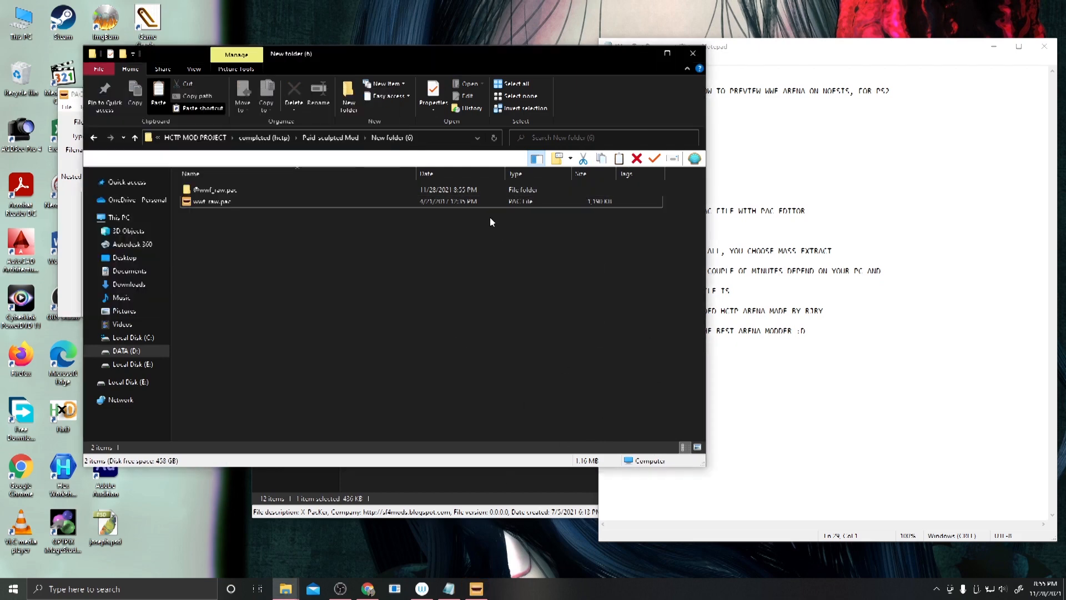
pyautogui.doubleClick(472, 191)
pyautogui.click(838, 383)
pyautogui.write('AF')
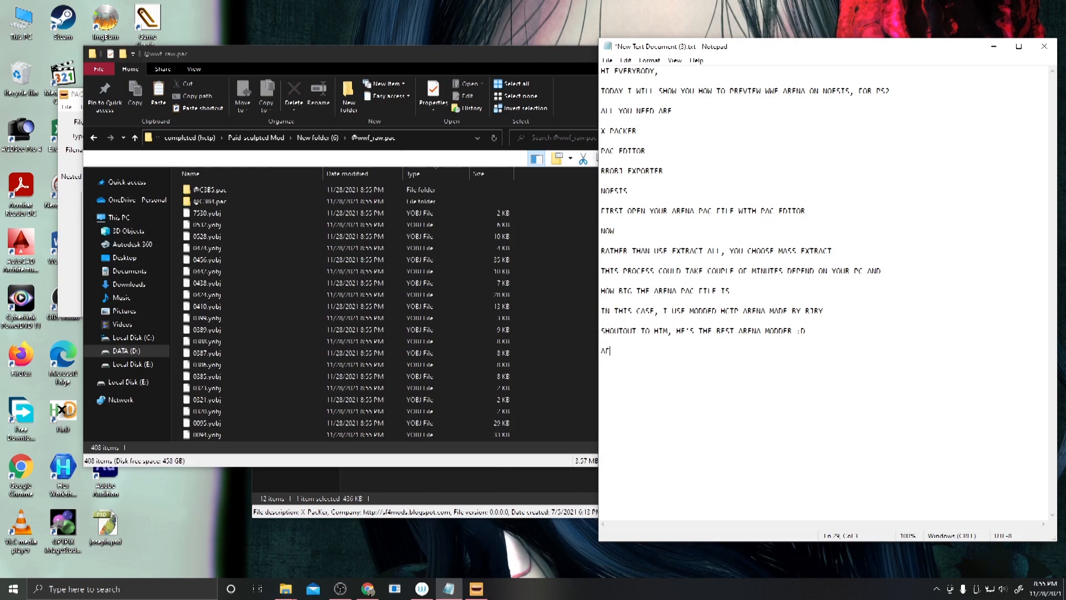
pyautogui.write('TER EXTRACTING, YOU WILL GOT TON OF FILES')
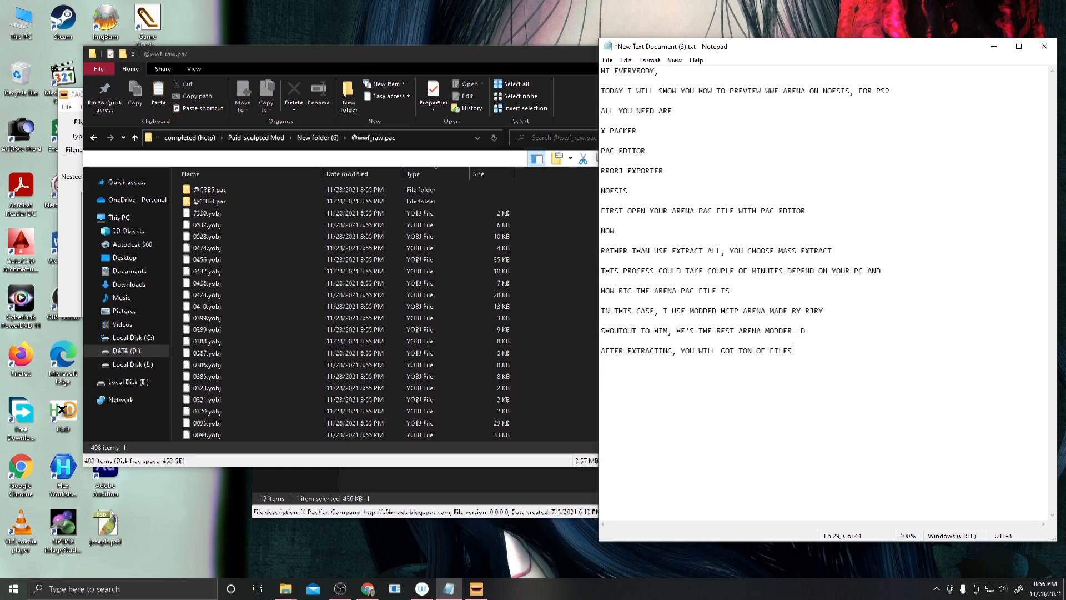
pyautogui.click(421, 341)
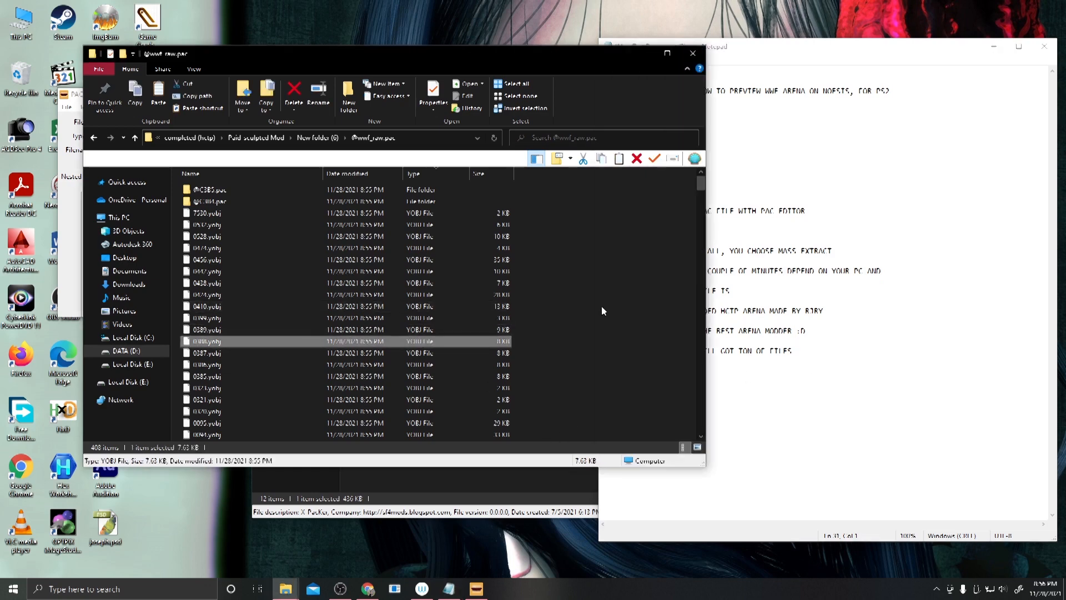
pyautogui.scroll(-8, 516, 320)
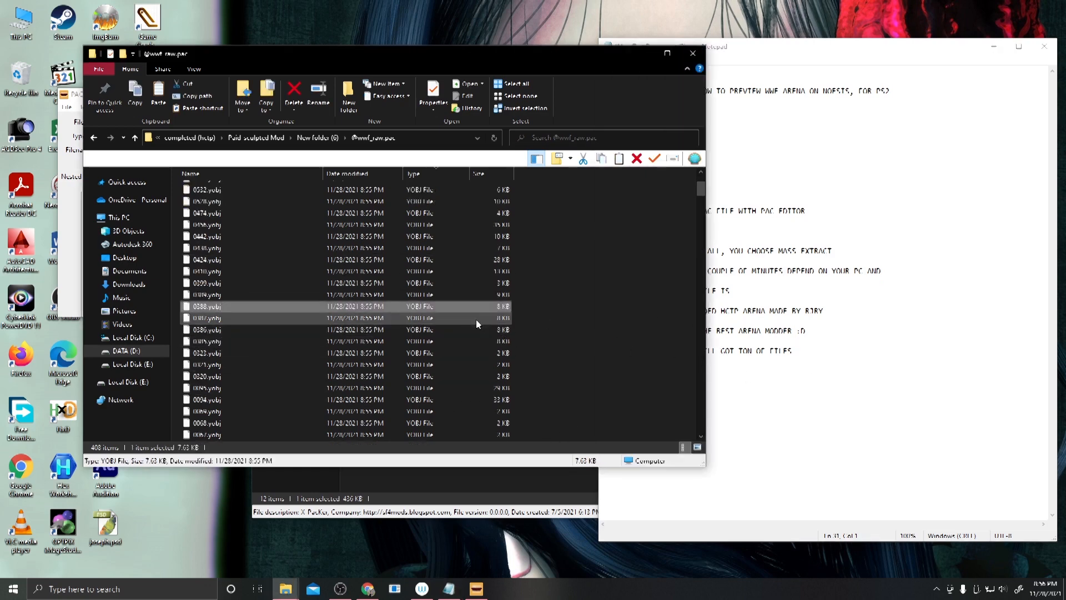
pyautogui.scroll(-20, 476, 319)
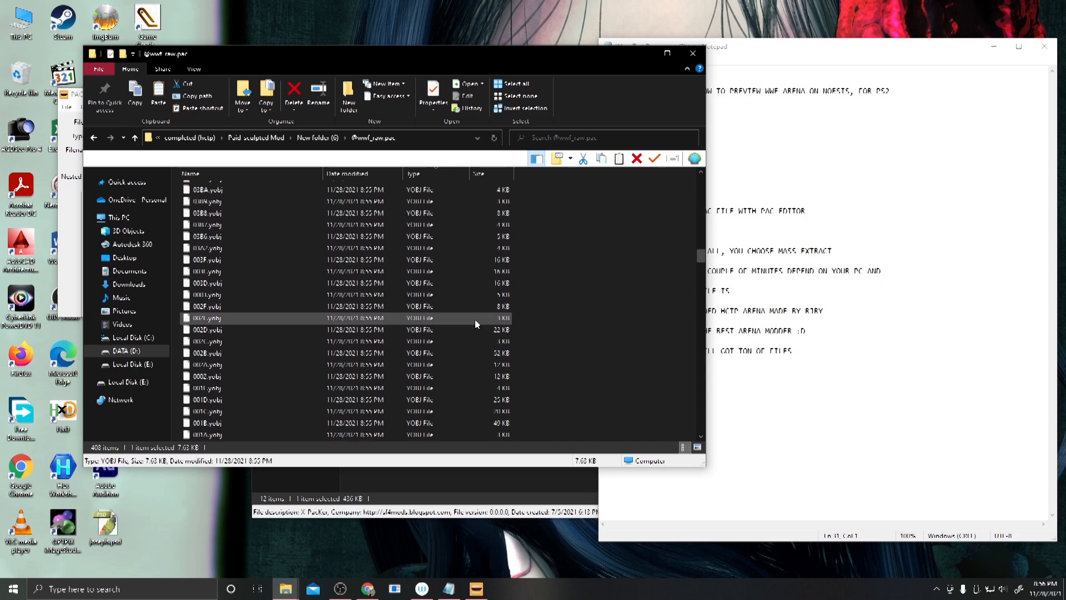
pyautogui.scroll(-12, 467, 328)
pyautogui.scroll(15, 468, 329)
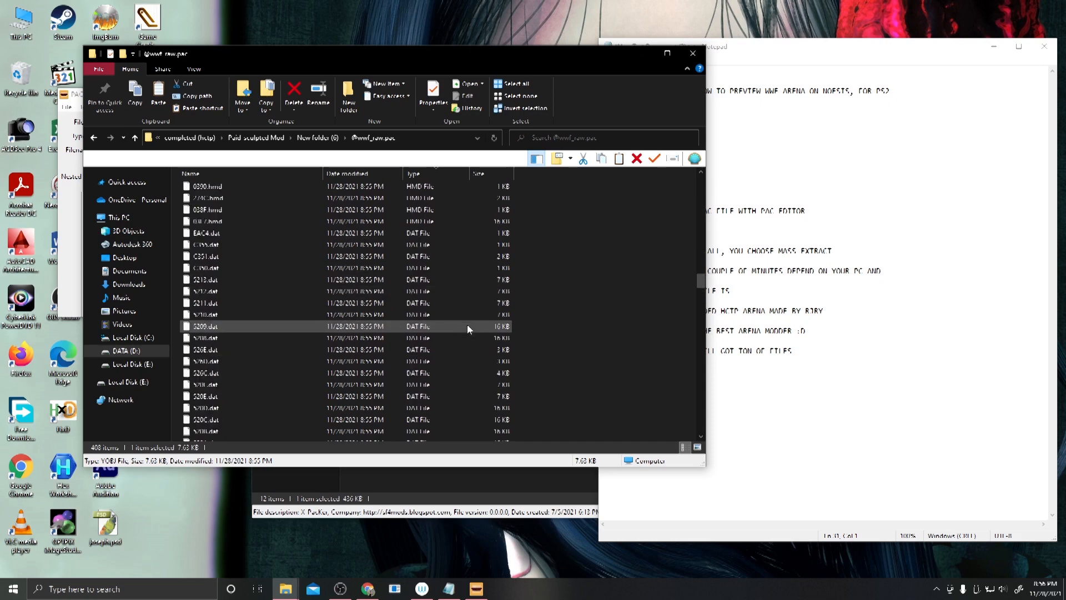
# Step: Add the notes "FIRST YOU NEED TO EXTRACT THE TEXTURE WITH X PACKER" and "TEXTURE IS 00C8"
pyautogui.click(726, 385)
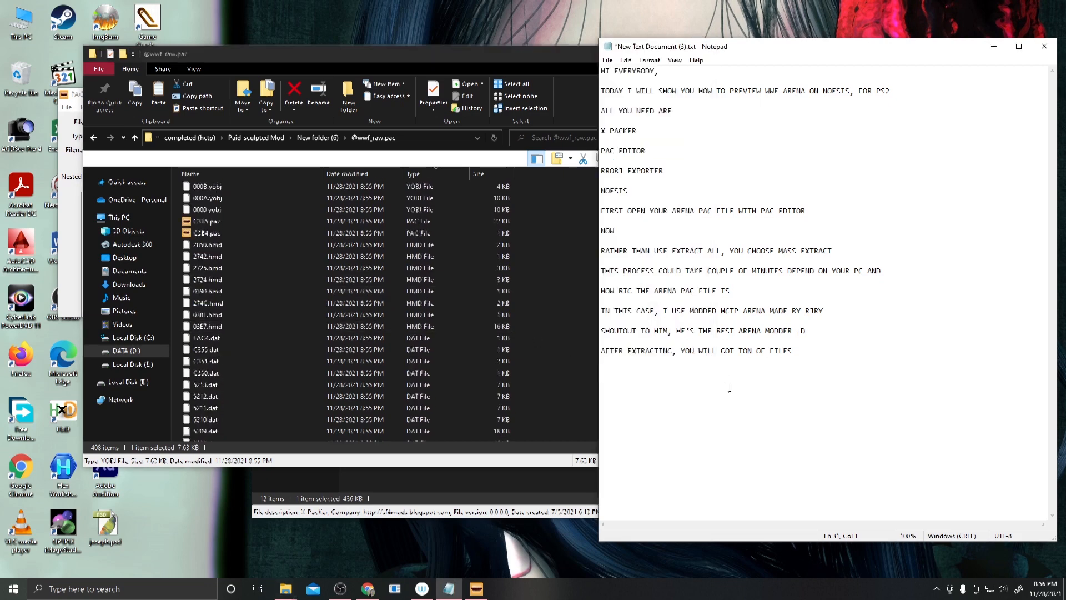
pyautogui.write('FIRST YOU NEED TO EXTRACT THE TEXTURE')
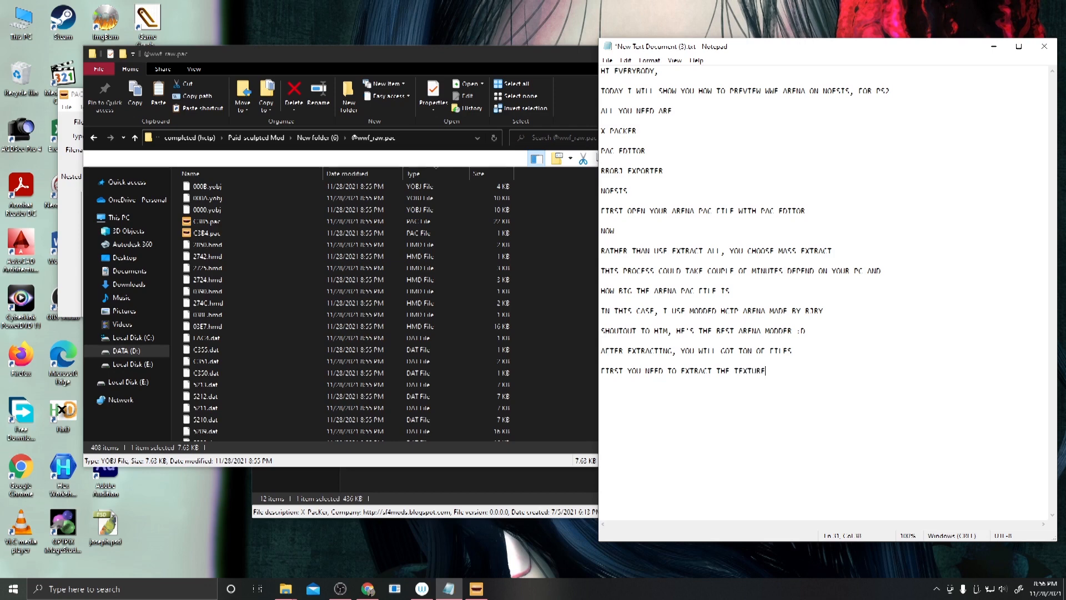
pyautogui.write(' WITH X PACKER  ')
pyautogui.write('TEXTURE IS ')
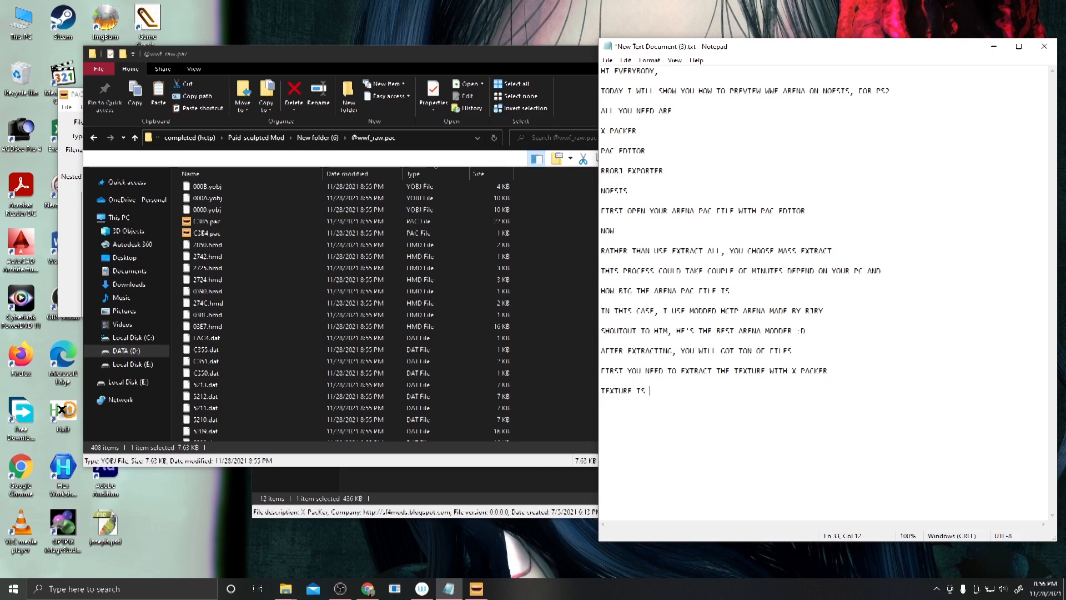
pyautogui.write('00C8')
# Step: Add the note "CTRL + T FOR OPEN TEXTURE ONLY" to the text document
pyautogui.write('TYPE')
pyautogui.press('BackSpace')
pyautogui.press('BackSpace')
pyautogui.press('BackSpace')
pyautogui.write('C')
pyautogui.write('EN TEXTURE ONL')
pyautogui.click(532, 495)
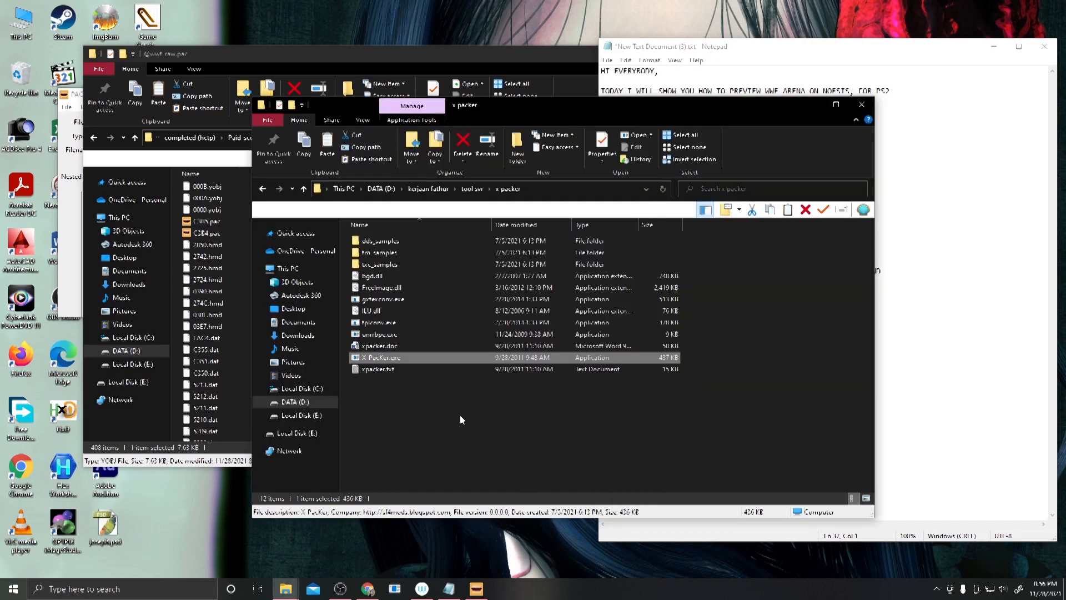
pyautogui.doubleClick(439, 357)
pyautogui.hotkey('ctrl', 't')
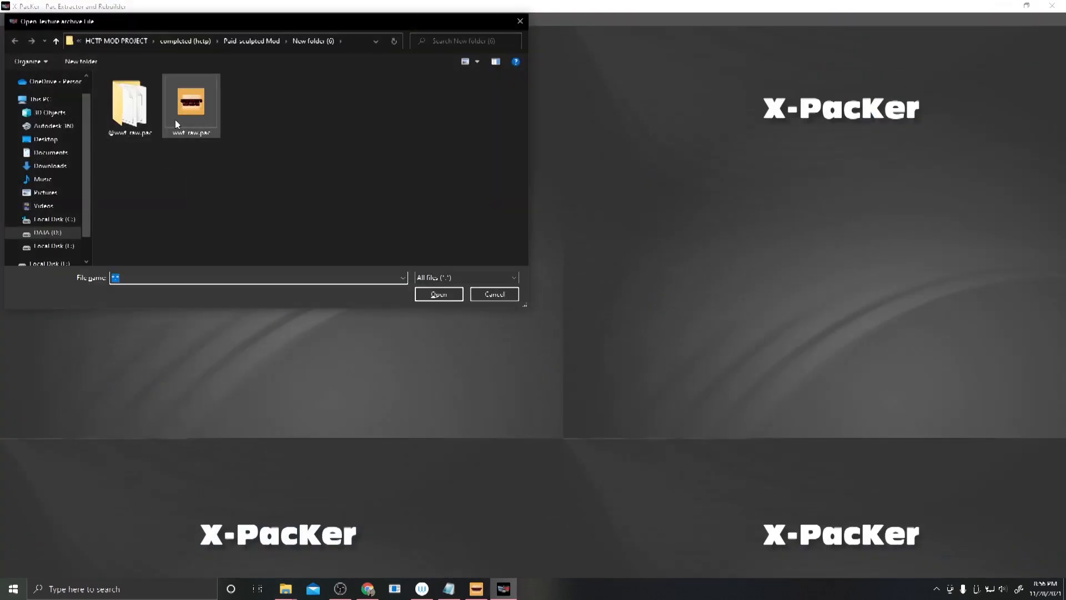
pyautogui.doubleClick(128, 106)
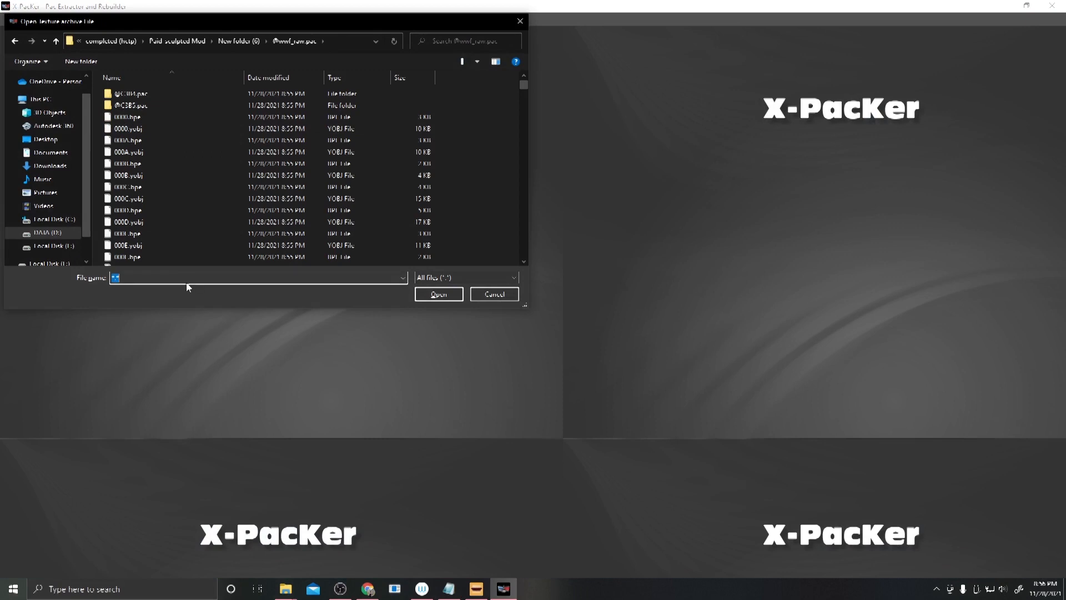
pyautogui.write('00C')
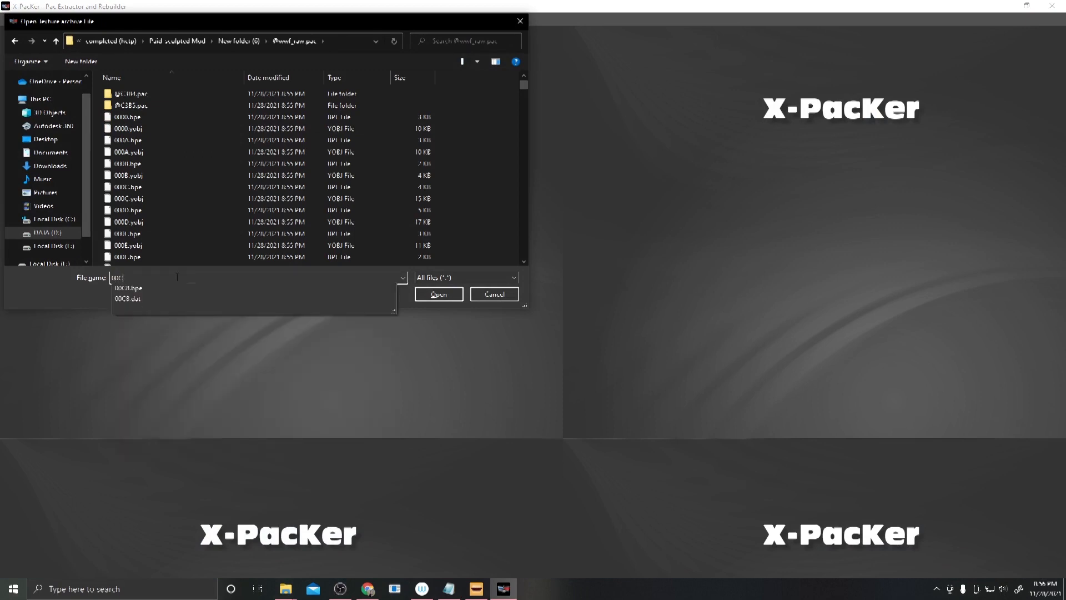
pyautogui.click(166, 299)
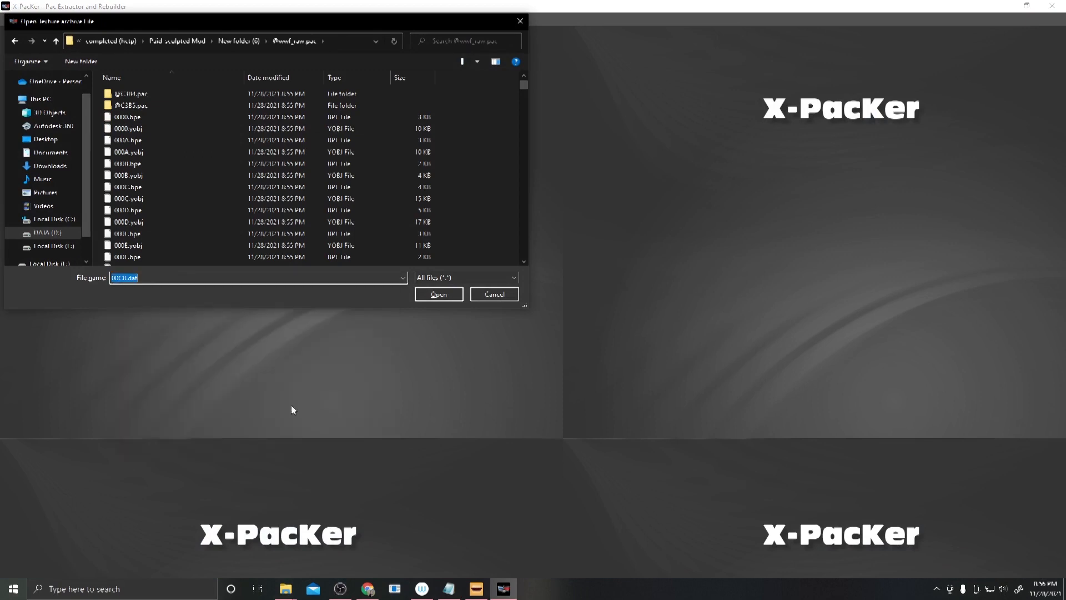
# Step: Note "CHOOSE DAT FILE AS BPE WAS THE COMPRESSED FILE" and open the chosen 00C8.dat texture archive in X-Packer
pyautogui.click(449, 589)
pyautogui.write('CHOOS')
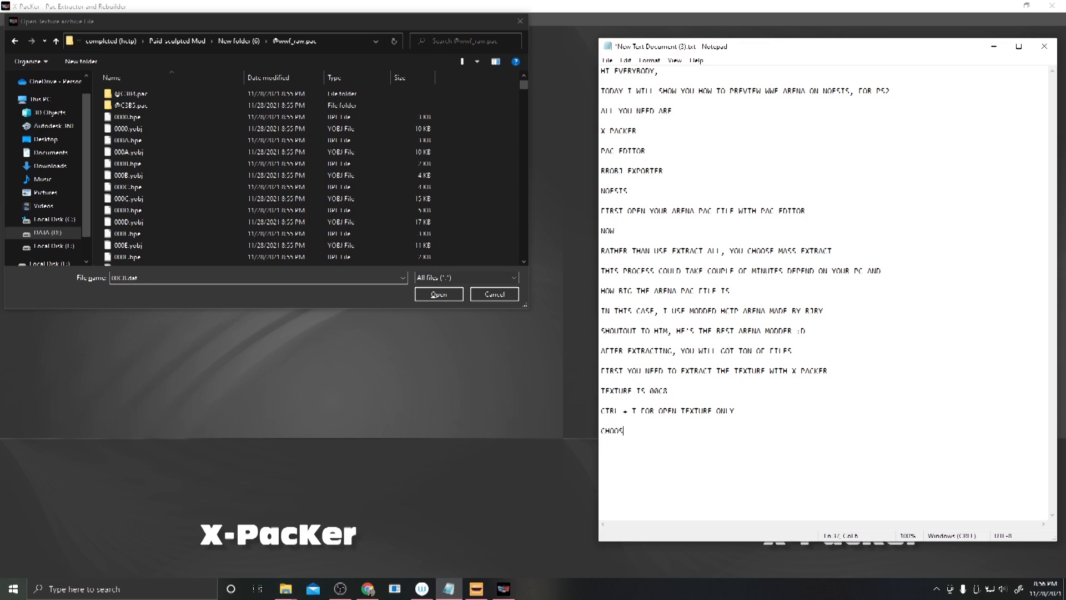
pyautogui.write('E DAT FILE AS BPE IS THE COMPRESSED')
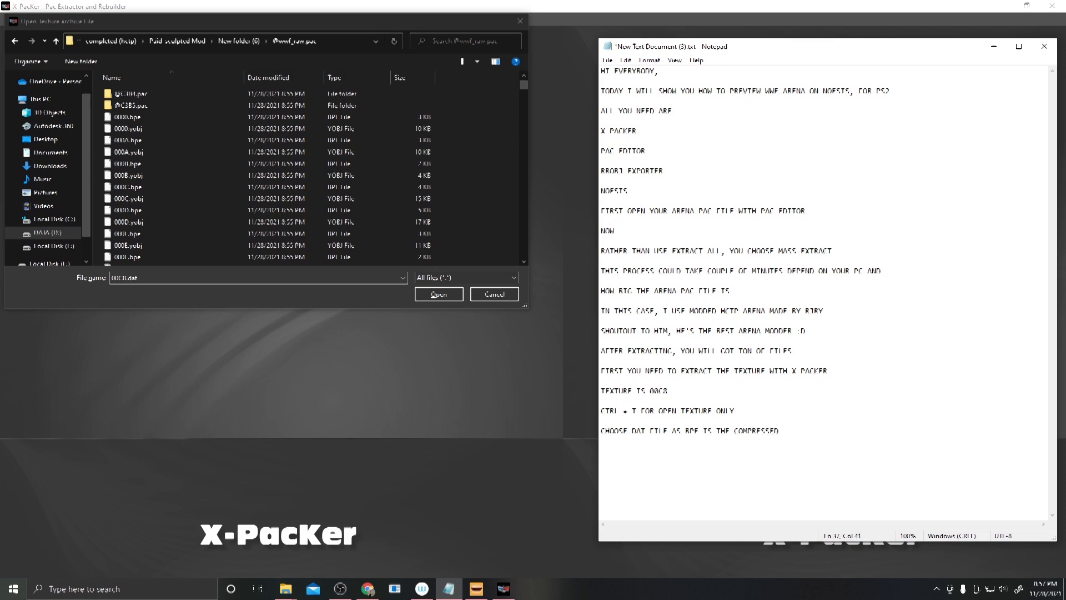
pyautogui.write(' FI')
pyautogui.press('BackSpace')
pyautogui.press('BackSpace')
pyautogui.write('WAS')
pyautogui.click(432, 297)
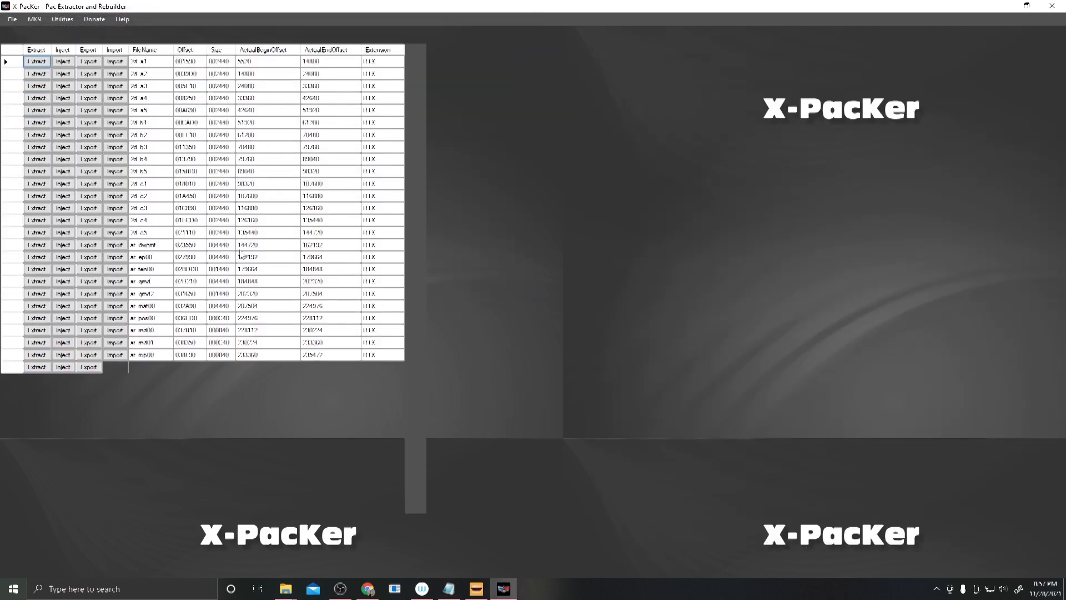
# Step: Add the note "EXPORT ALL THE TEXTURE" to the text document
pyautogui.click(457, 589)
pyautogui.write('NOTE')
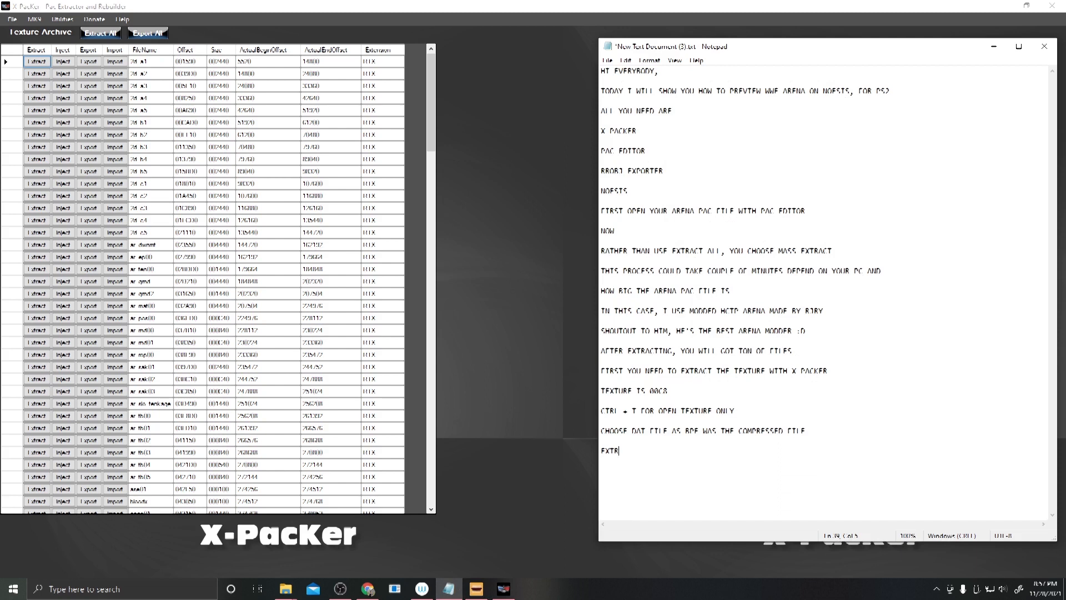
pyautogui.press('BackSpace')
pyautogui.press('BackSpace')
pyautogui.press('BackSpace')
pyautogui.press('BackSpace')
pyautogui.write('EXPORT ALL THE TEXTURE')
pyautogui.click(142, 33)
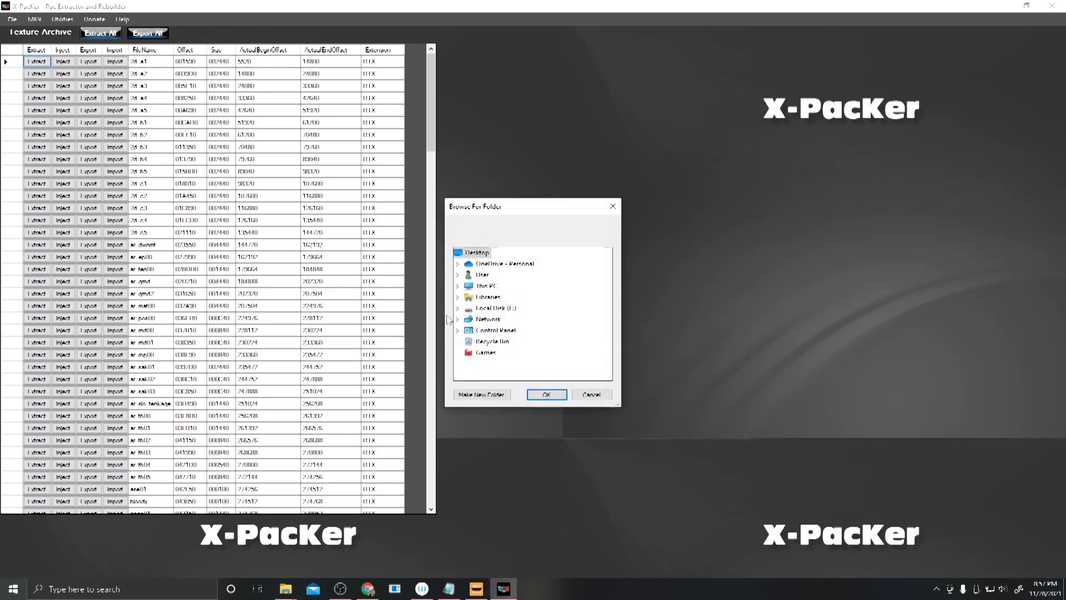
pyautogui.click(458, 285)
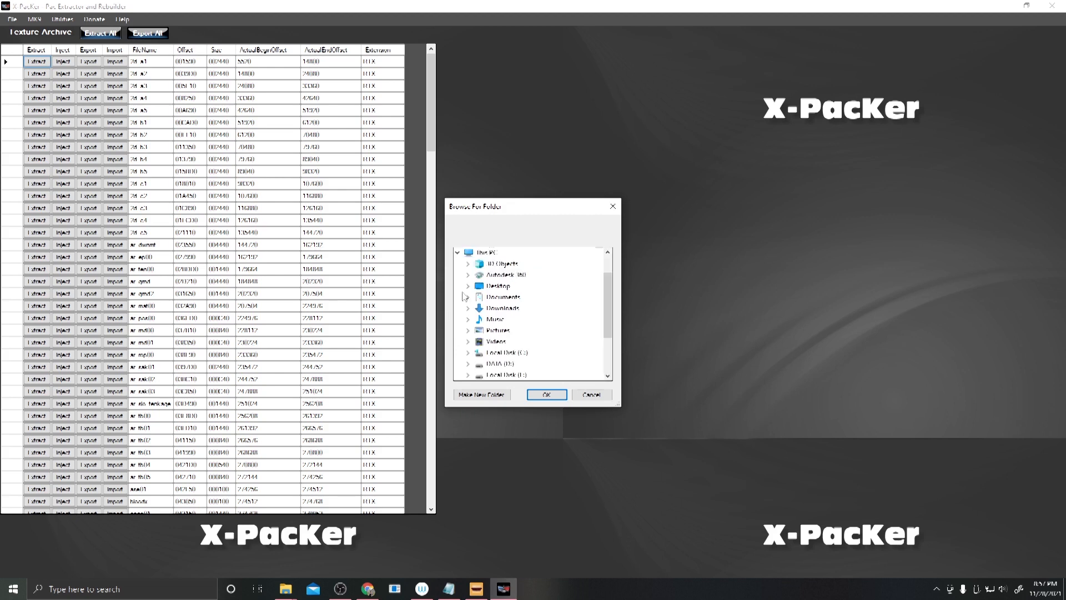
pyautogui.click(469, 365)
pyautogui.click(479, 332)
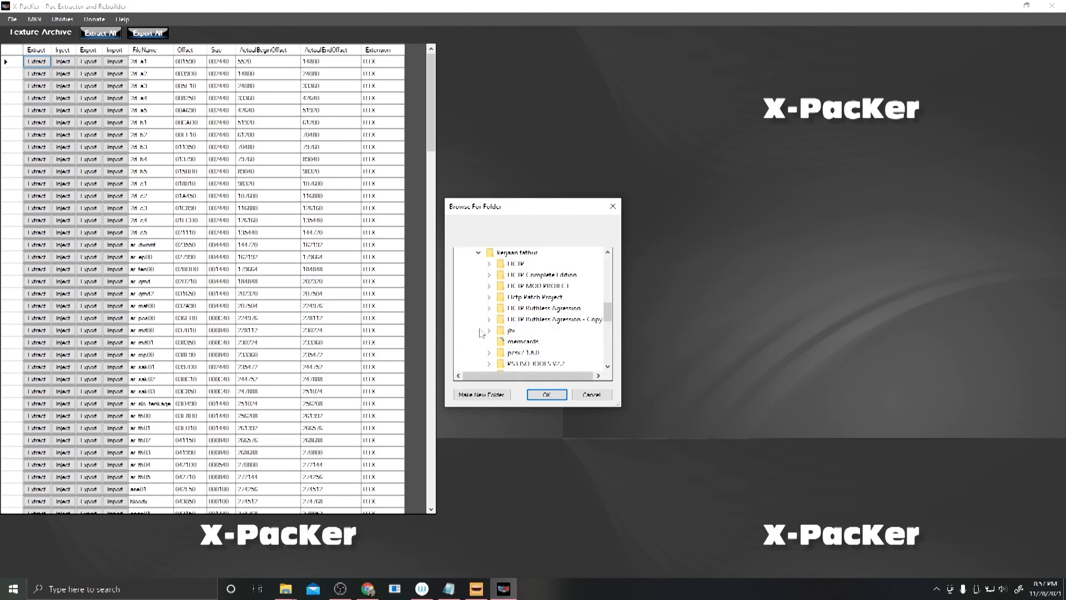
pyautogui.click(489, 287)
pyautogui.click(500, 299)
pyautogui.scroll(-1, 516, 333)
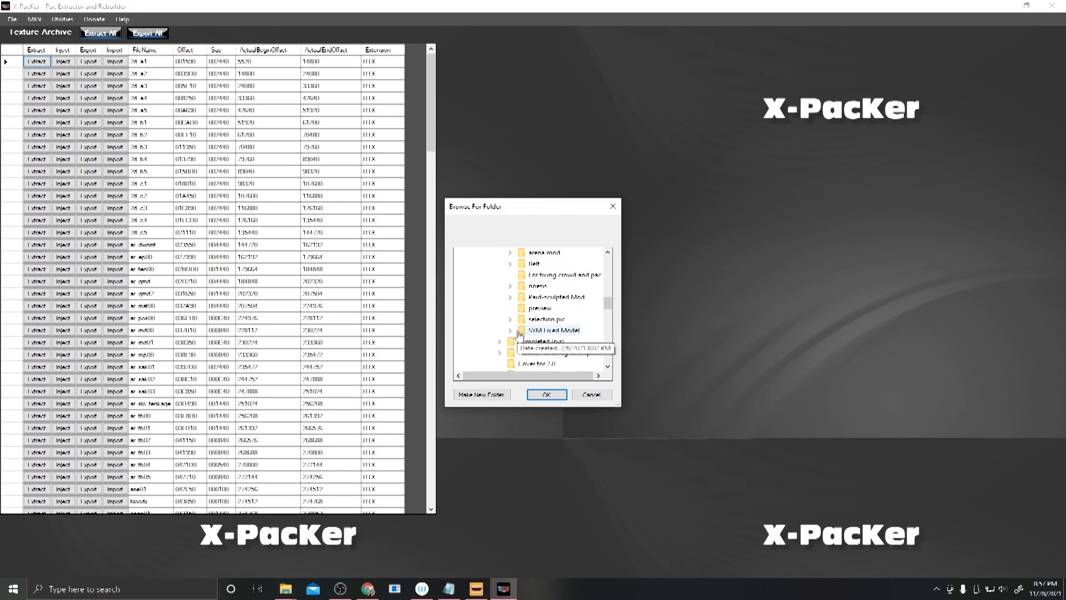
pyautogui.click(511, 298)
pyautogui.scroll(-4, 541, 340)
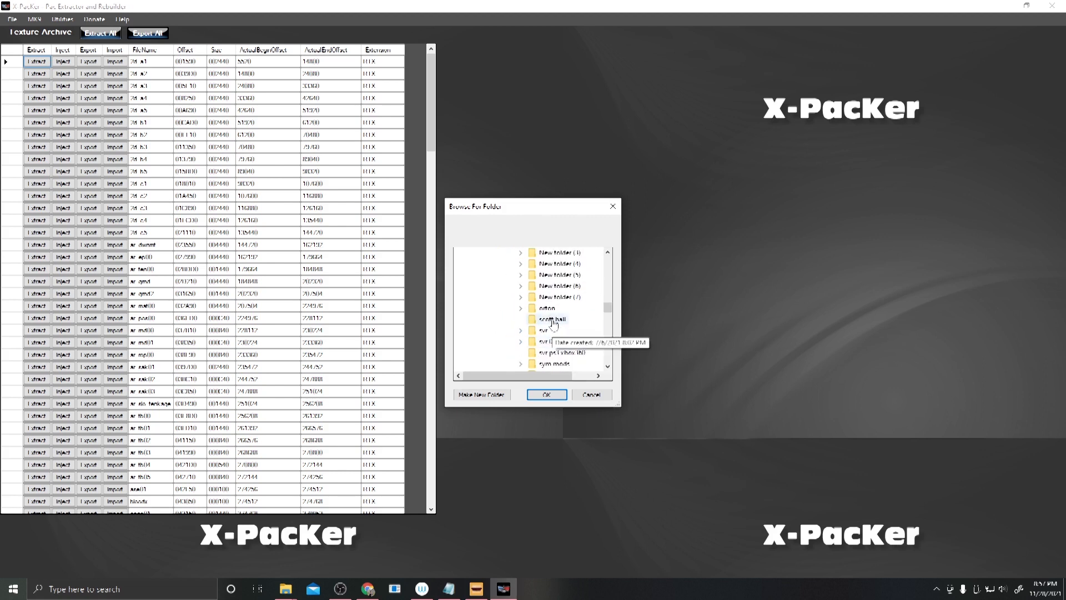
pyautogui.scroll(2, 552, 322)
pyautogui.click(520, 364)
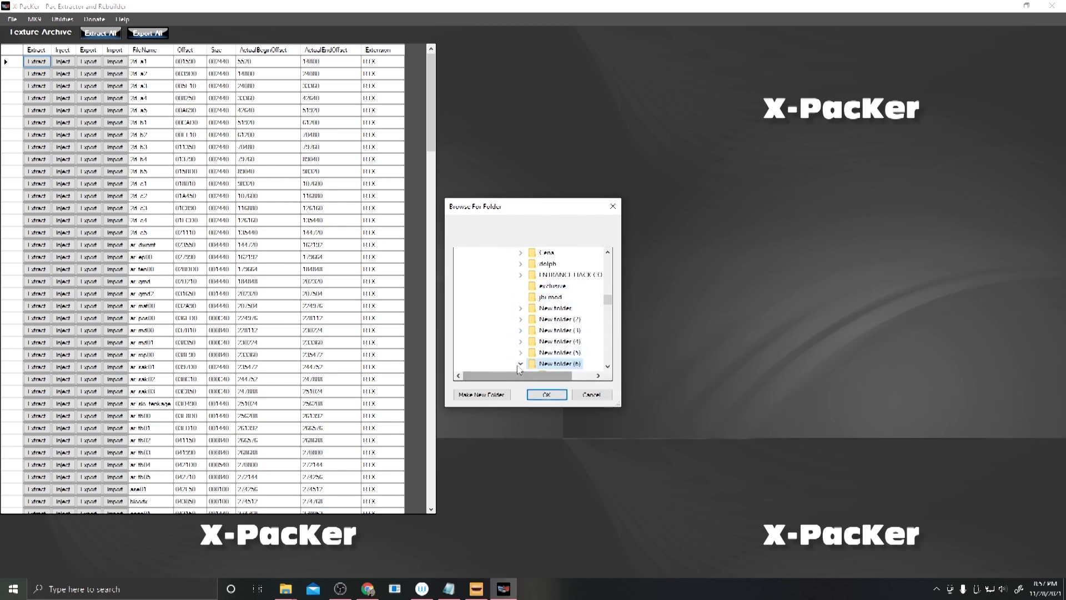
pyautogui.click(559, 308)
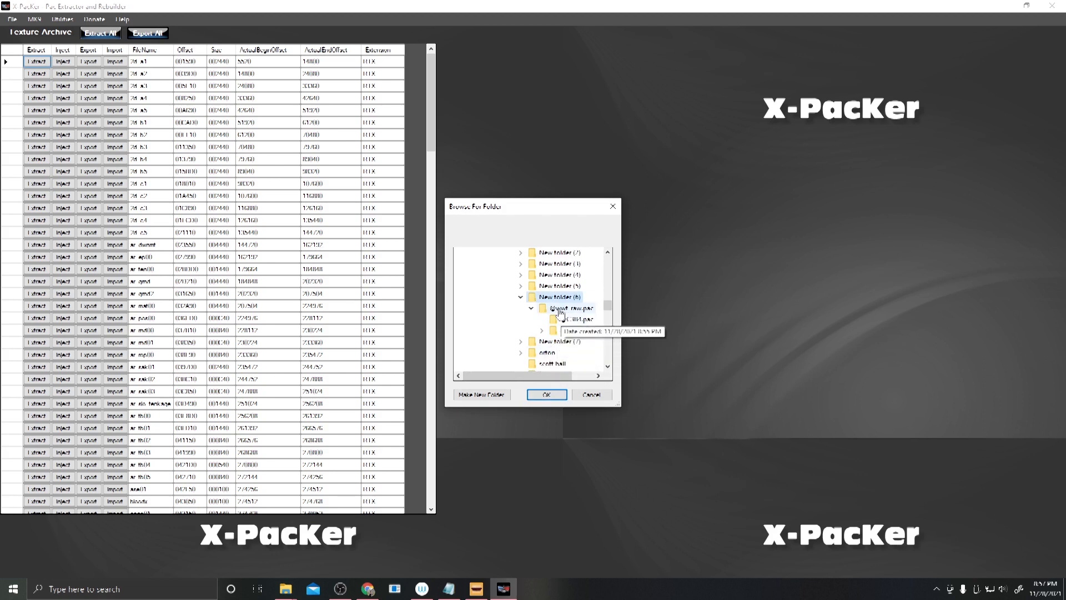
pyautogui.click(548, 393)
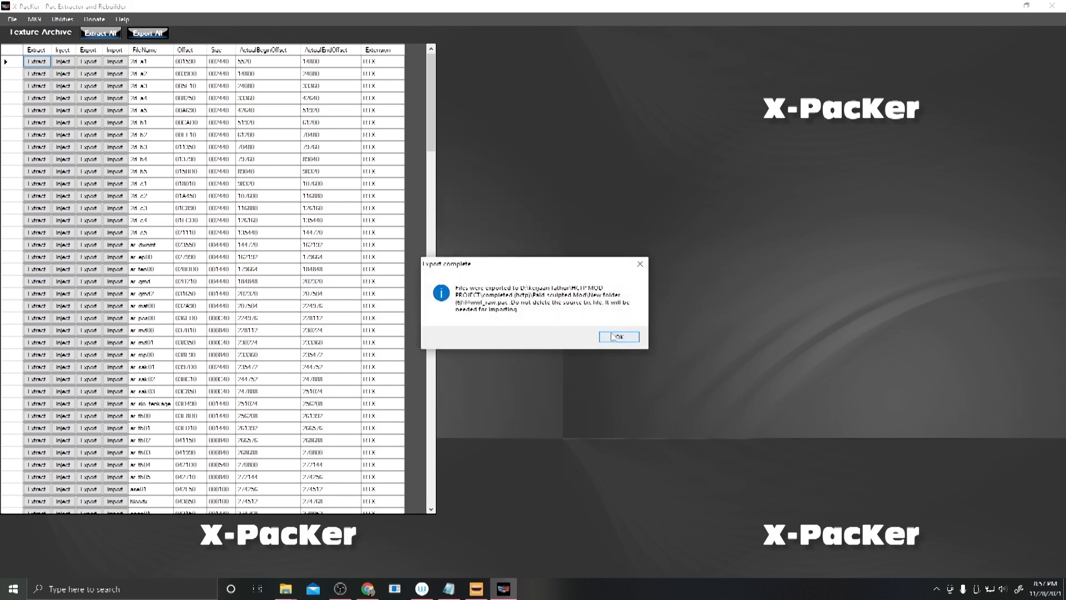
pyautogui.click(613, 337)
pyautogui.click(1001, 6)
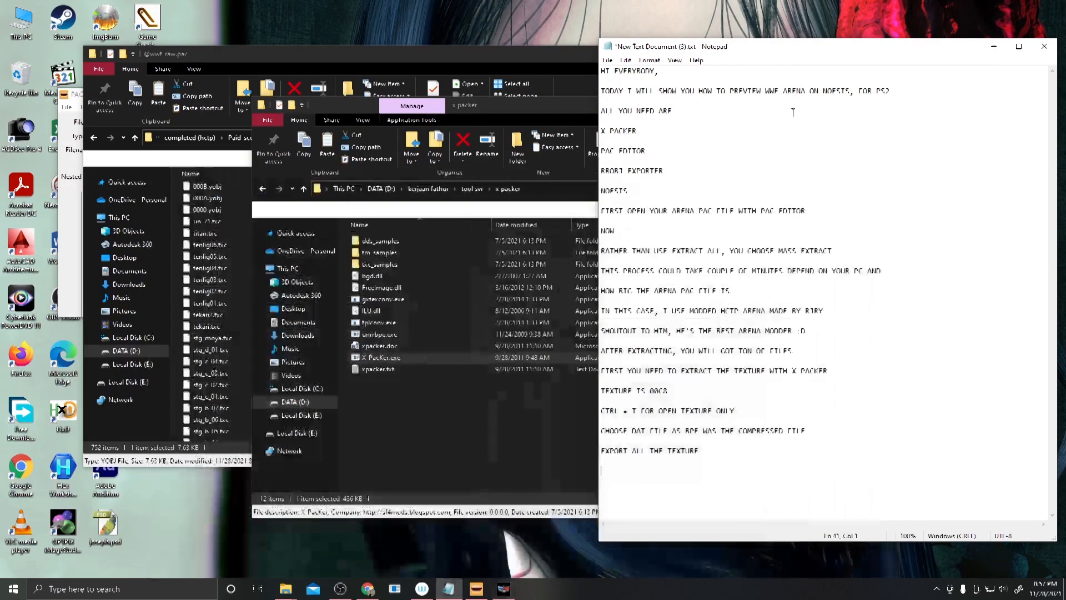
pyautogui.click(225, 352)
pyautogui.scroll(-4, 218, 338)
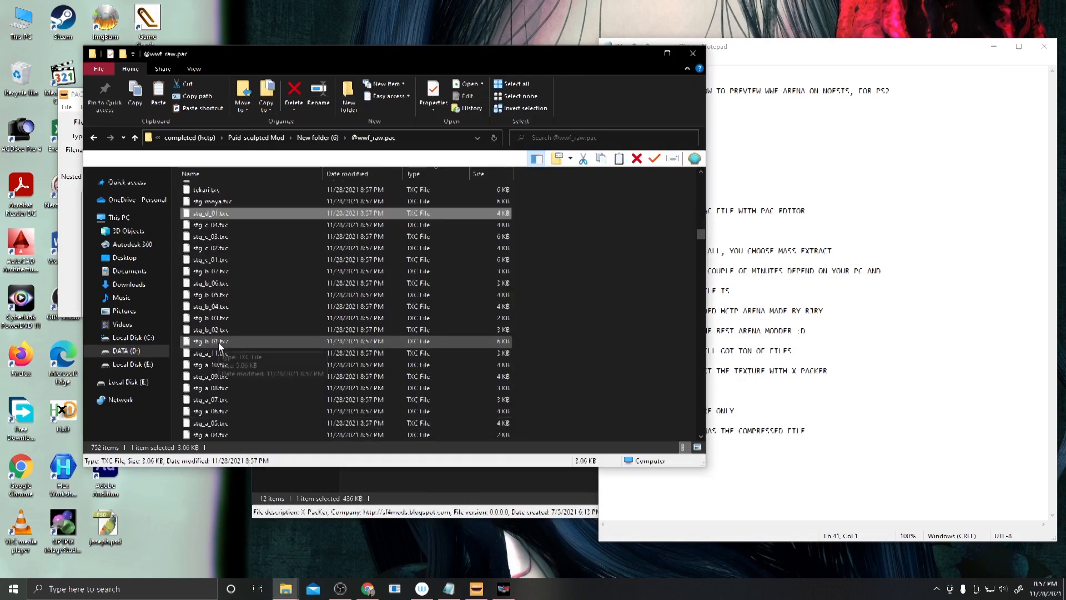
pyautogui.moveTo(699, 235); pyautogui.dragTo(700, 183)
pyautogui.click(763, 490)
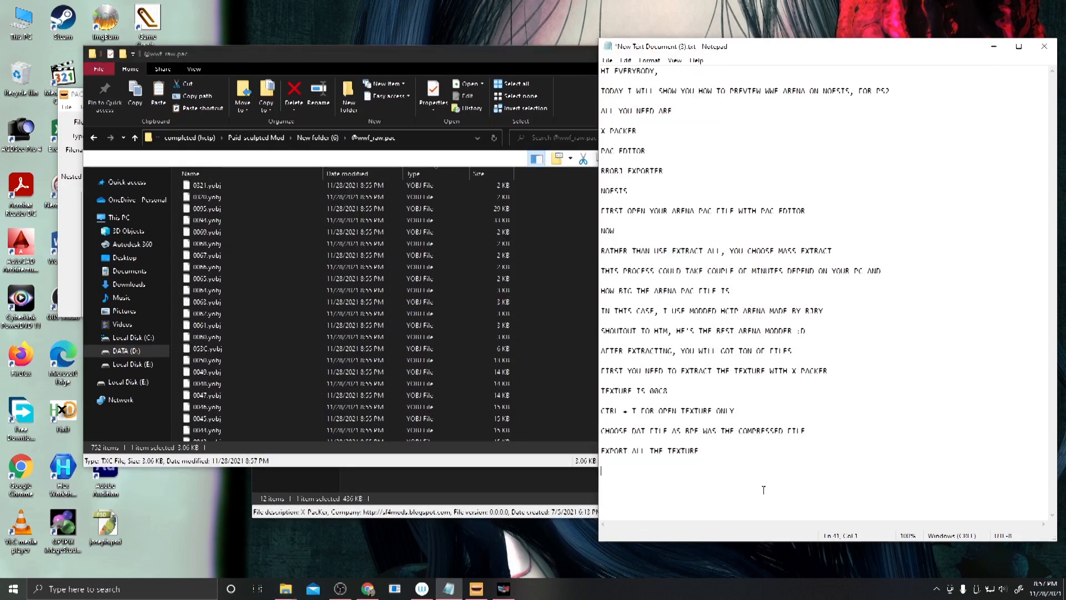
pyautogui.write('NOW YOU GOT ALL THE TEXTURE AND')
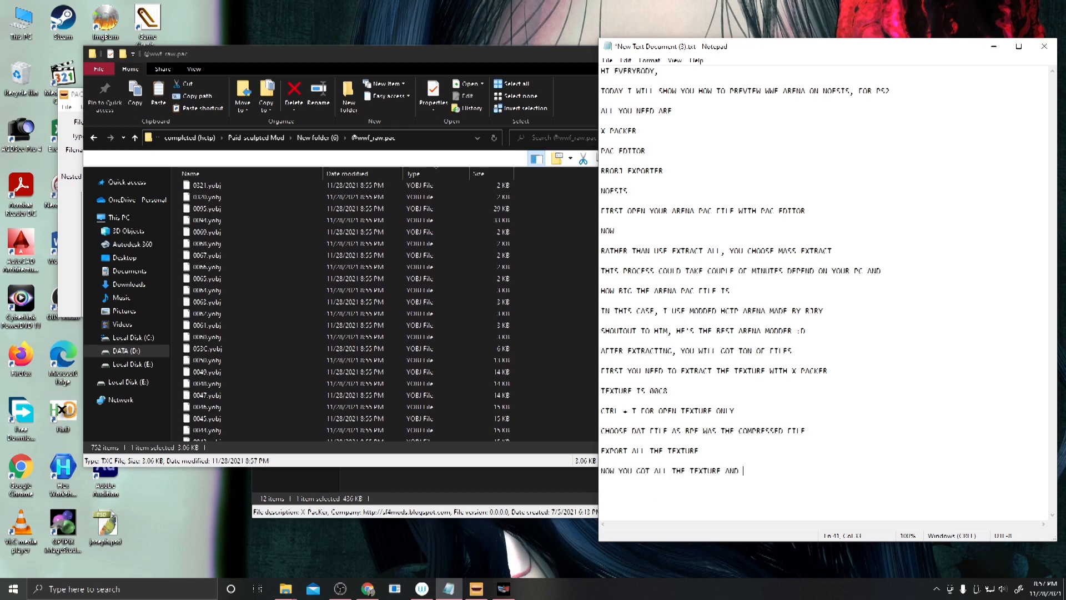
pyautogui.write(' THE YOBJ(MODEL) FILES TOGETHER')
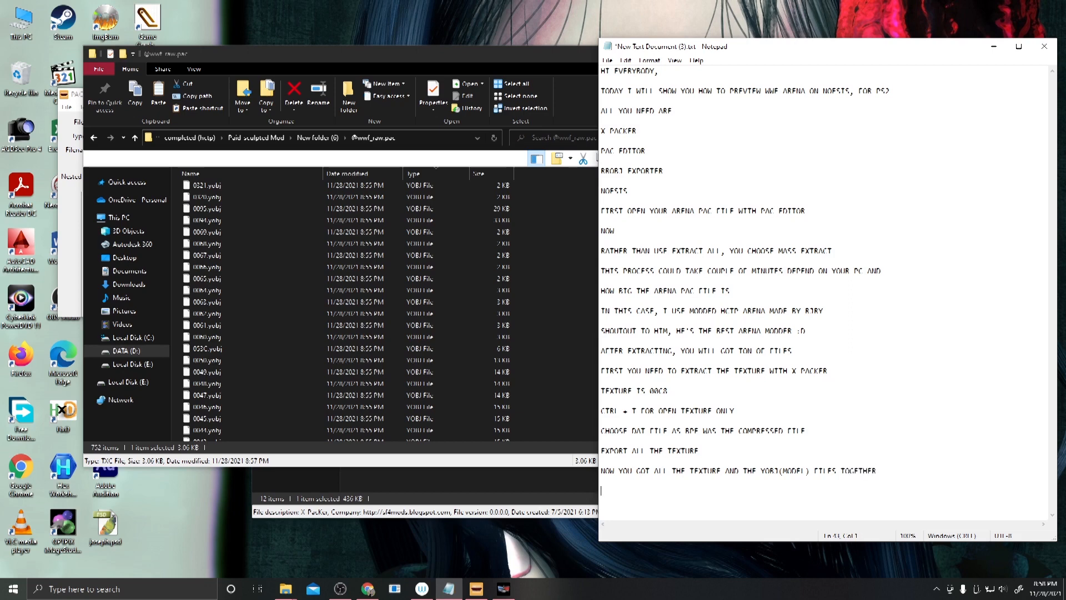
# Step: Review the model and texture files and note "YOU NEED PUT BOTH IN THE SAME FOLDER OR IT WON'T LOAD THE TEXTURE"
pyautogui.click(321, 379)
pyautogui.scroll(6, 322, 377)
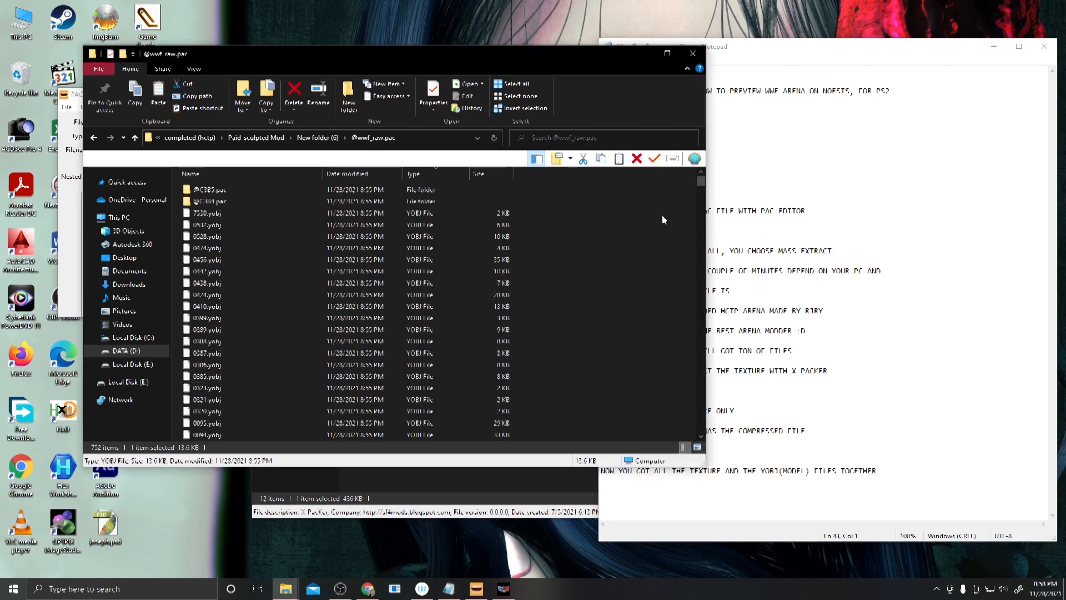
pyautogui.moveTo(699, 191); pyautogui.dragTo(695, 260)
pyautogui.click(668, 504)
pyautogui.write('YOU')
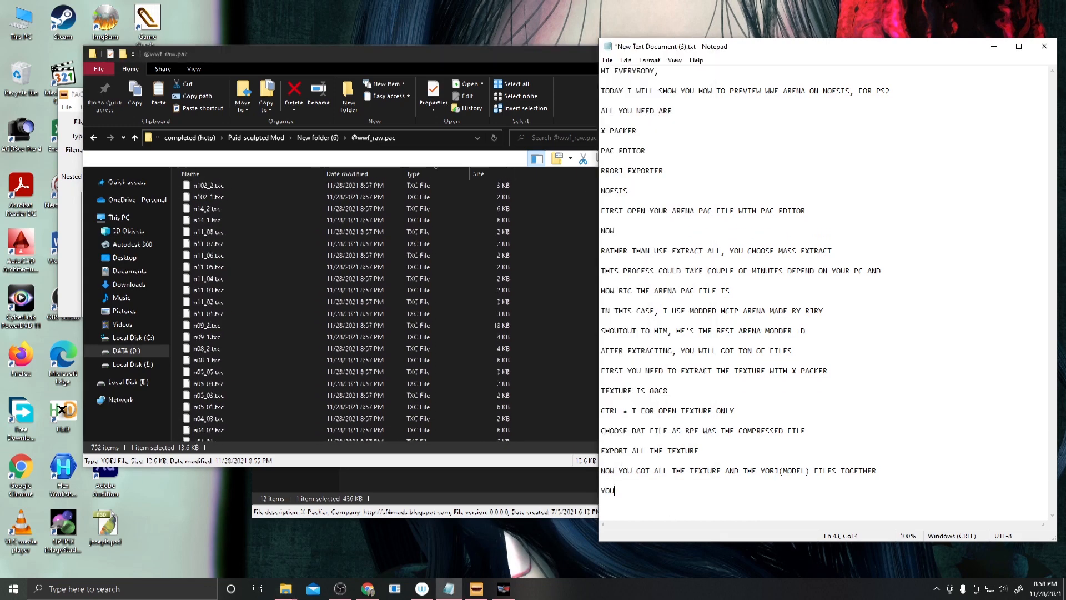
pyautogui.write(' NEED BOT')
pyautogui.write('UT BOTH ')
pyautogui.write('IN THE SAME T')
pyautogui.write('OLDE')
pyautogui.write('R OR IT ')
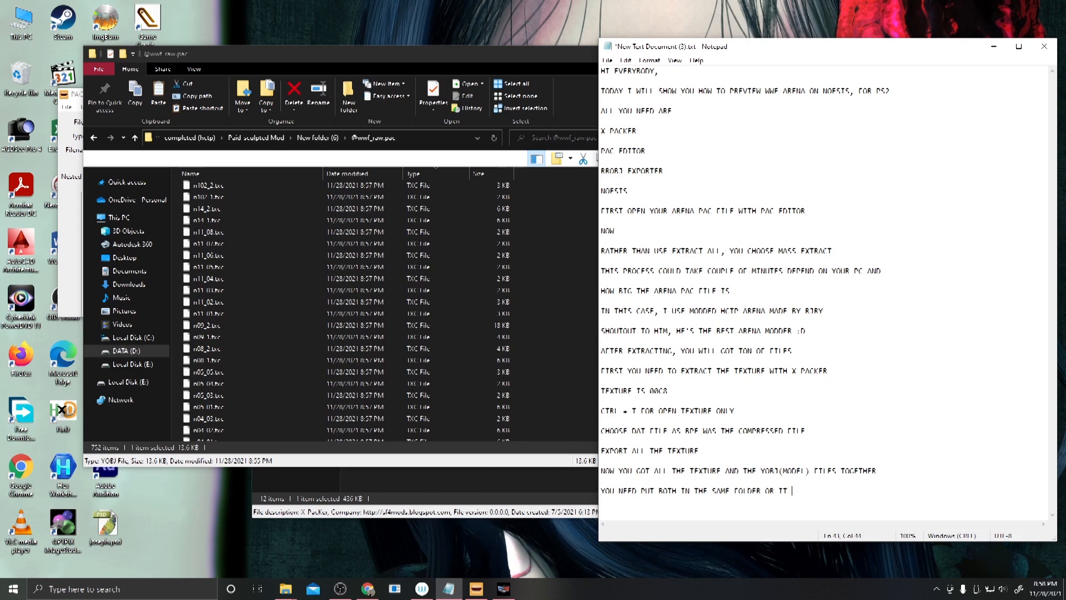
pyautogui.write("WON'T LOAD THE TEXTURE")
# Step: Open the rroexporter folder in File Explorer and add the note "NOW OPEN RROEXPORTER" to the text document
pyautogui.click(445, 488)
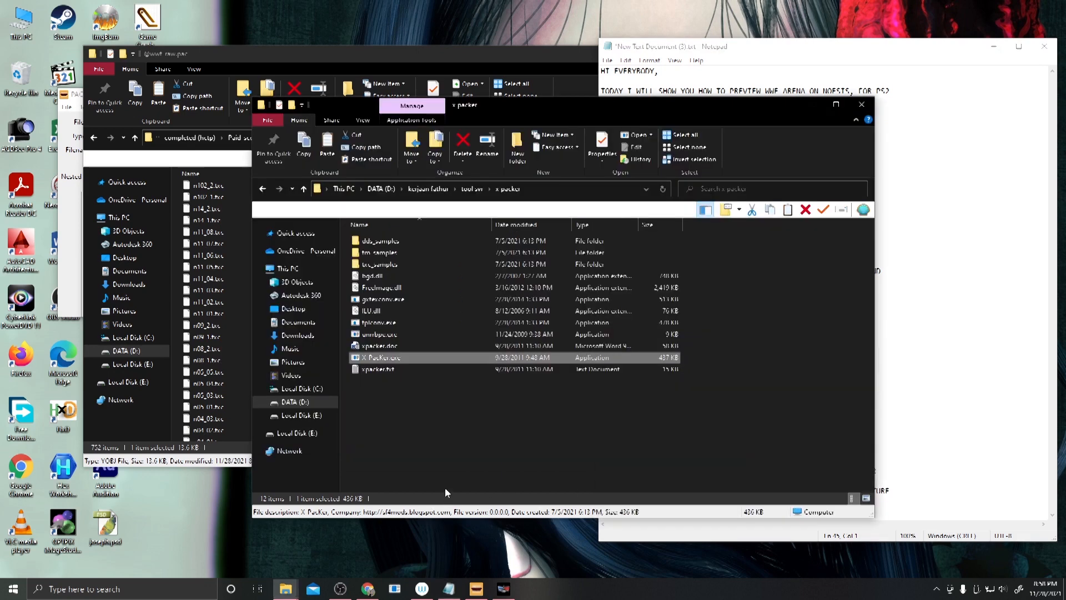
pyautogui.doubleClick(409, 265)
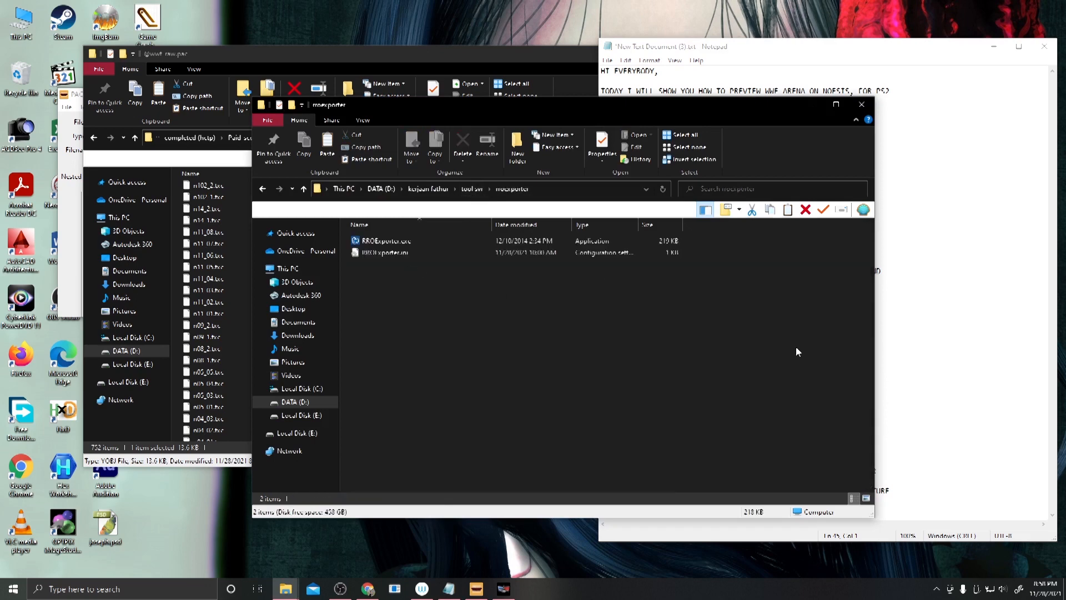
pyautogui.click(950, 381)
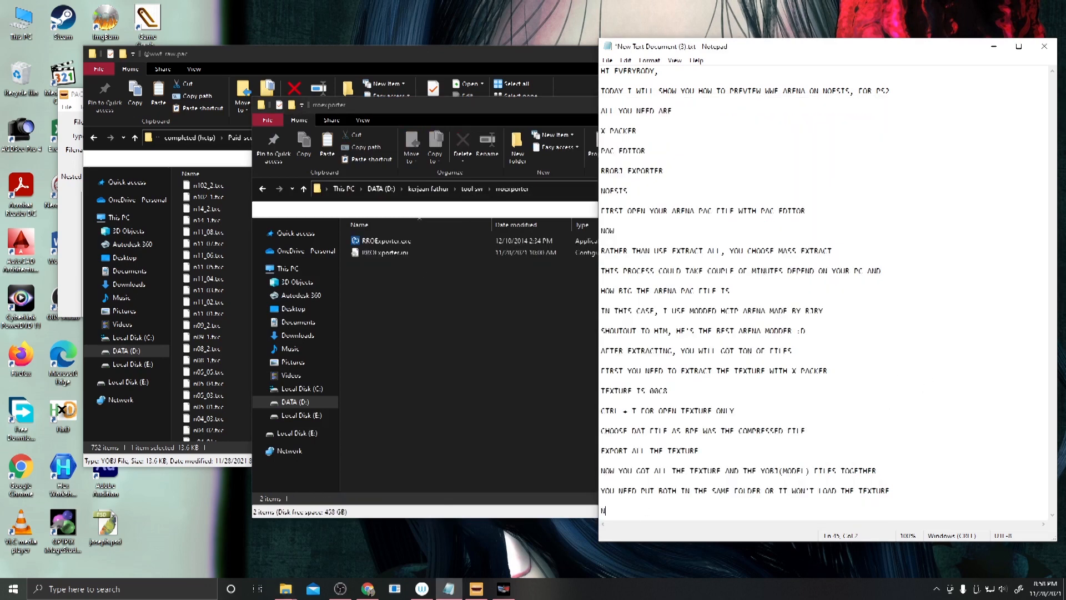
pyautogui.write('NOW OPEN RROEXP')
pyautogui.press('BackSpace')
pyautogui.write('XPORTER')
pyautogui.press('Return')
pyautogui.press('Return')
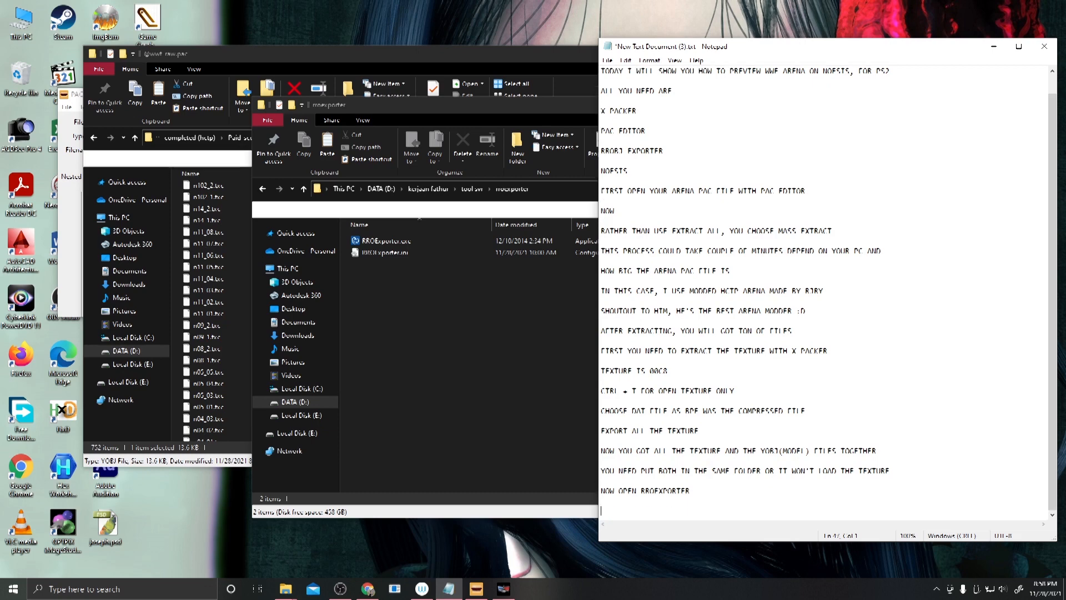
pyautogui.doubleClick(420, 246)
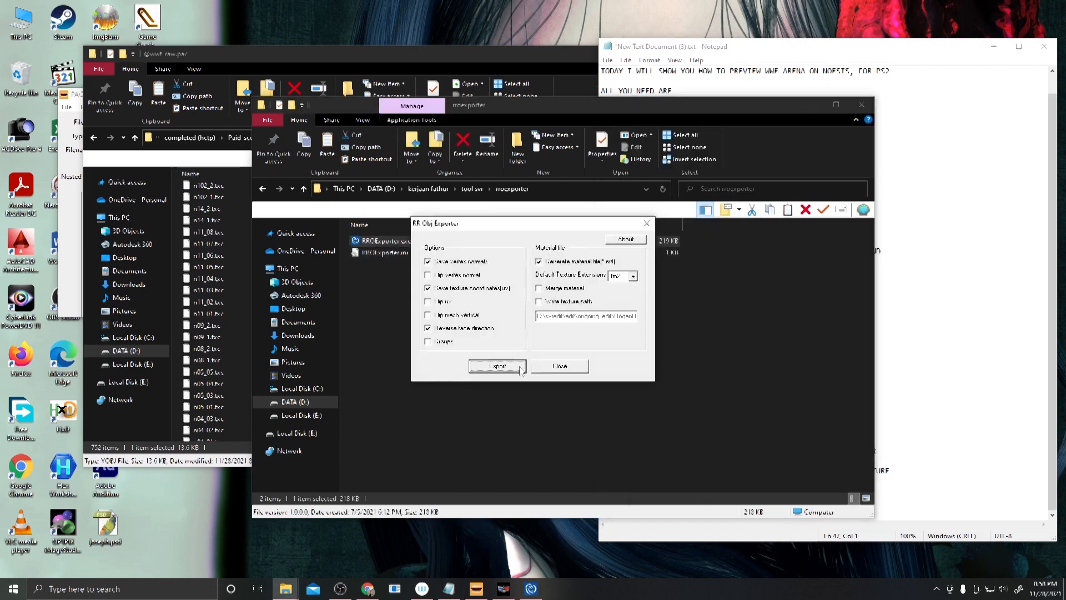
pyautogui.click(509, 366)
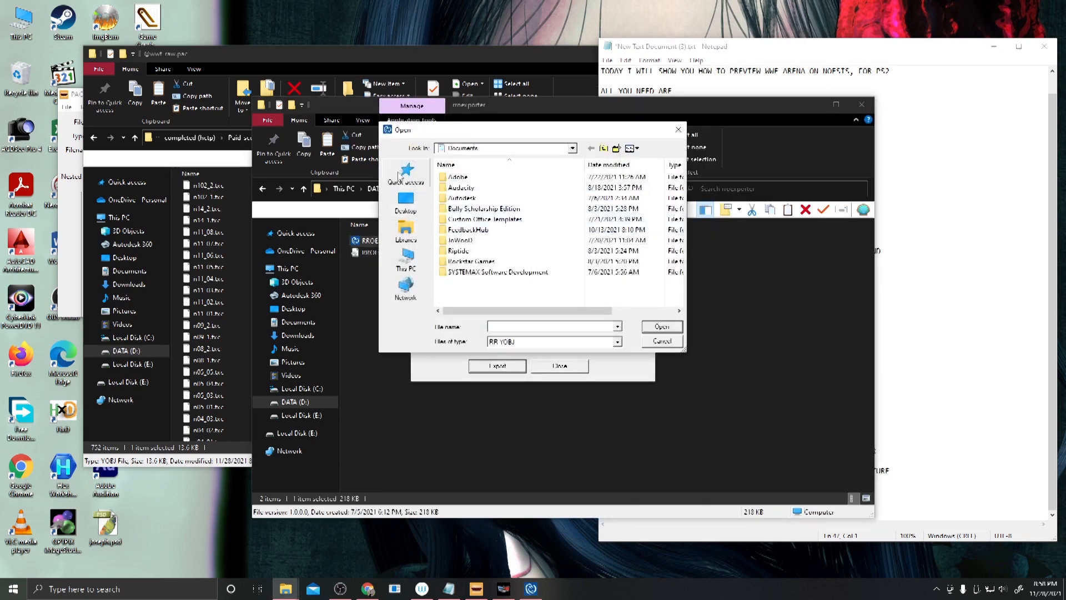
pyautogui.scroll(-5, 583, 293)
pyautogui.scroll(3, 502, 288)
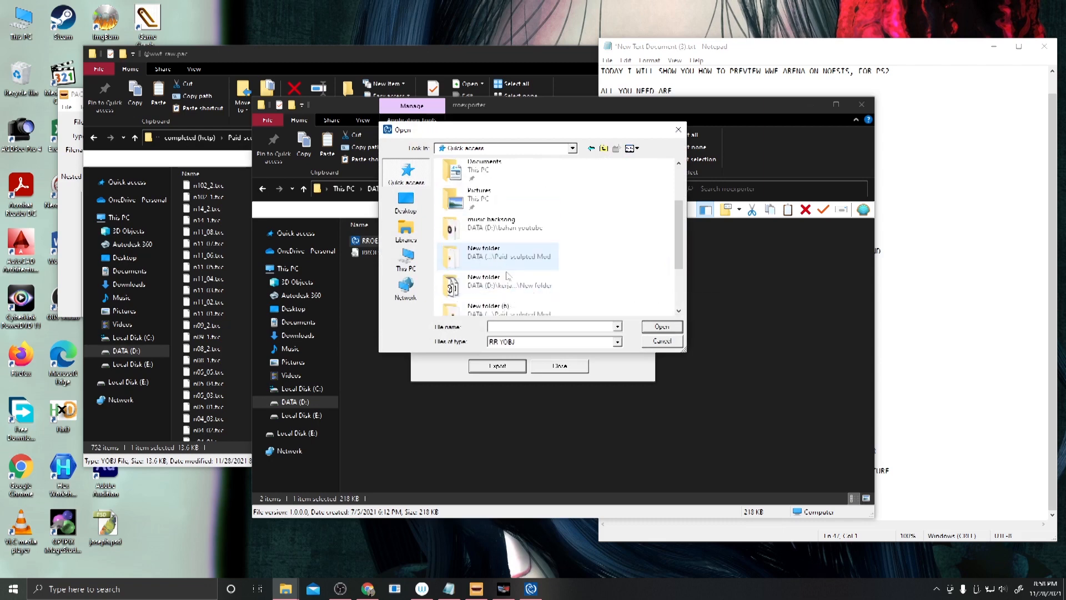
pyautogui.doubleClick(481, 249)
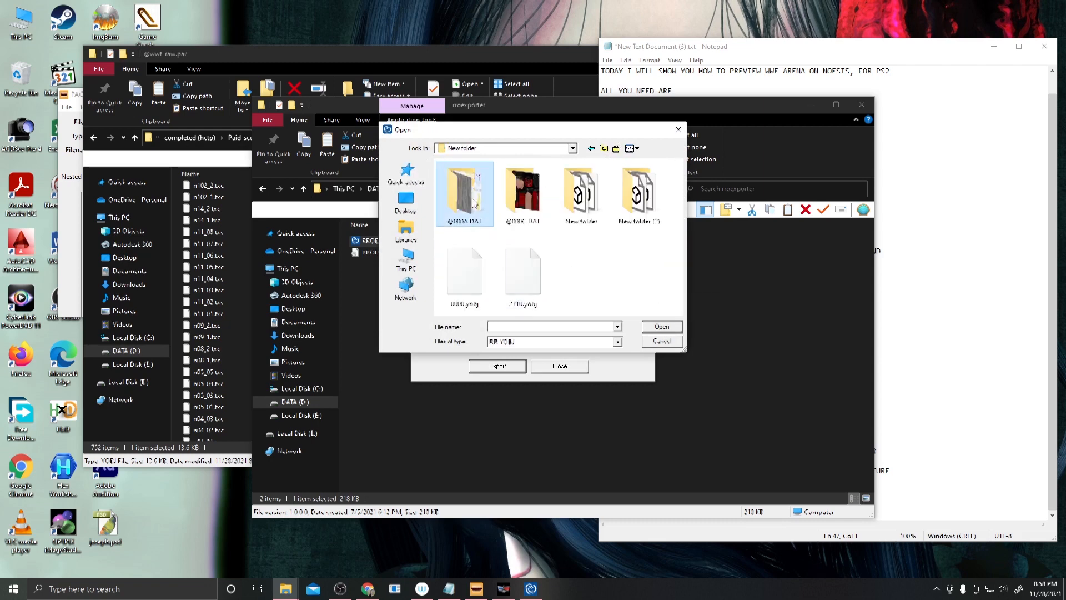
pyautogui.press('BackSpace')
pyautogui.doubleClick(498, 292)
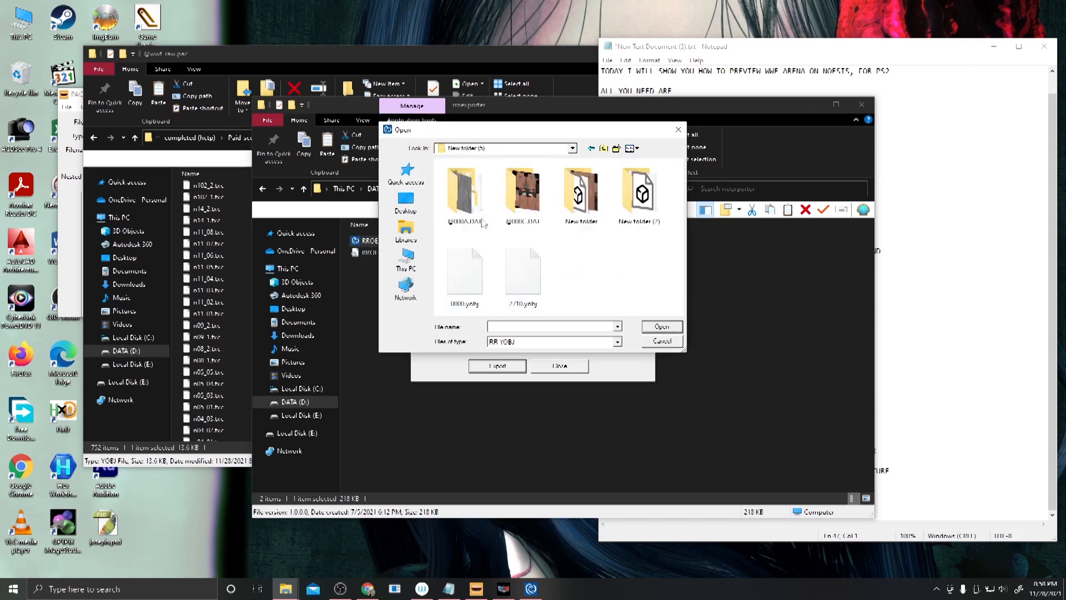
pyautogui.press('BackSpace')
pyautogui.doubleClick(483, 304)
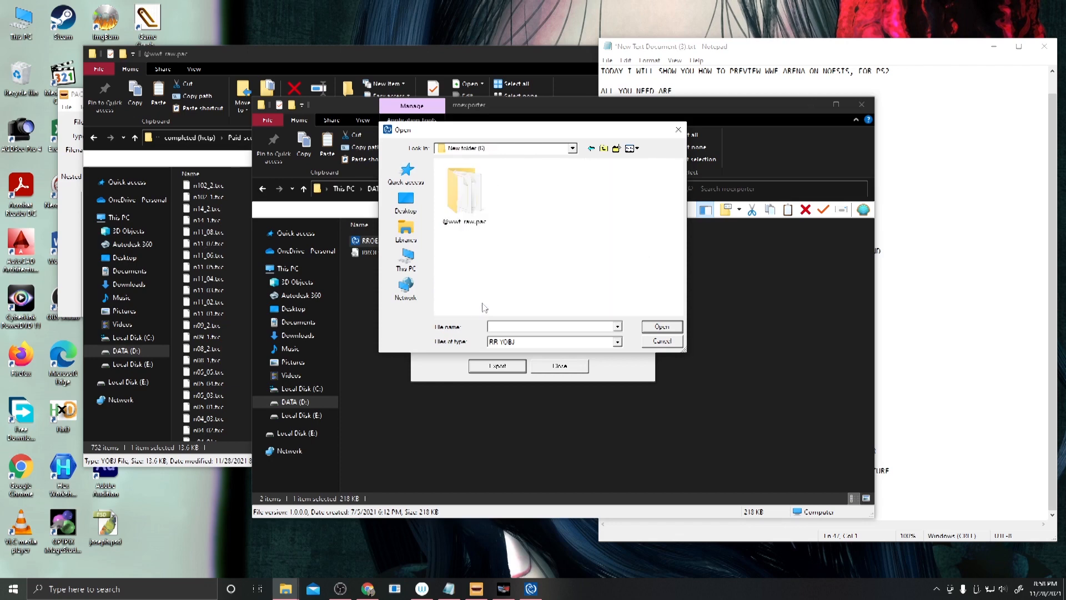
pyautogui.doubleClick(465, 192)
# Step: Add the note "REMEMBER RATHER THAN EXPORT IT ONE BY ONE WE NEED TO EXPORT EVERYTHING IN ONE GO"
pyautogui.hotkey('alt', 'Tab')
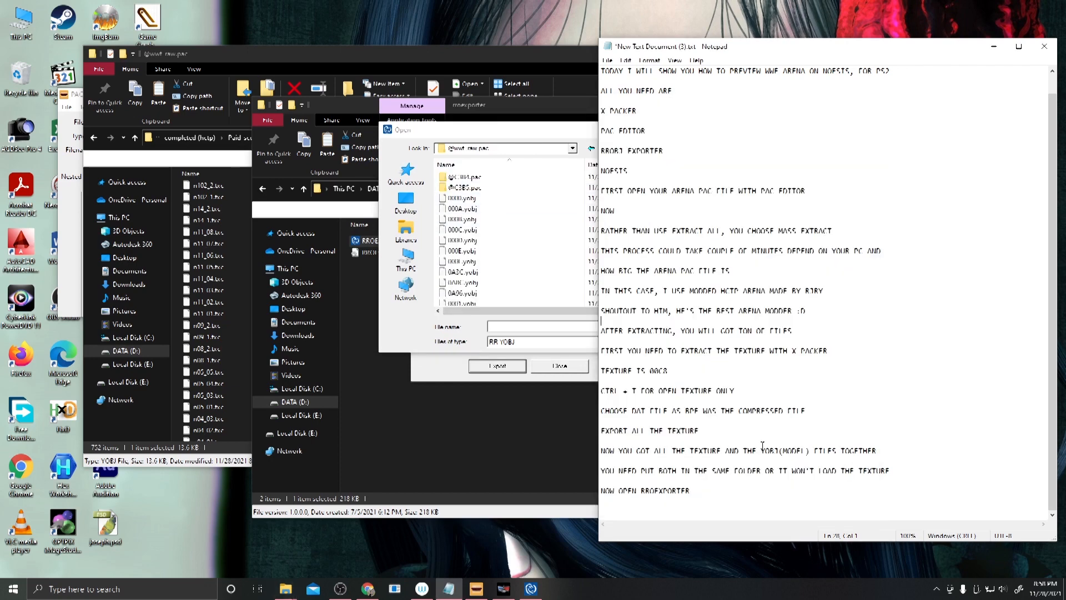
pyautogui.press('Return')
pyautogui.write('REMEMBER RATHER TAH')
pyautogui.press('BackSpace')
pyautogui.press('BackSpace')
pyautogui.write('HAN EXPORT IT ONE BY')
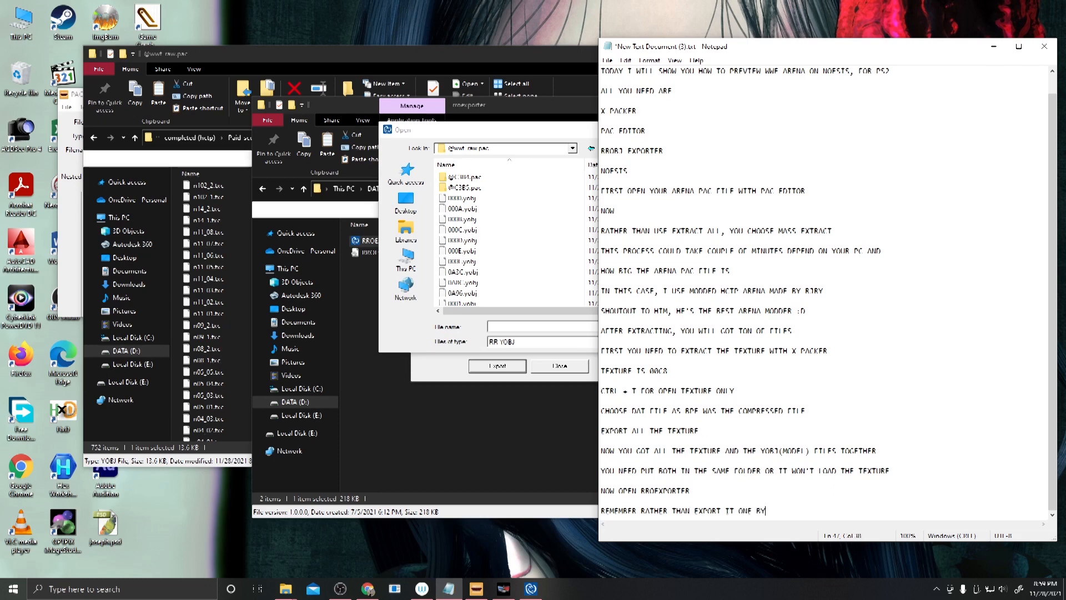
pyautogui.write(' ONE WE NEED TO EXPORT IT')
pyautogui.press('BackSpace')
pyautogui.write('EVERYTHING IN O')
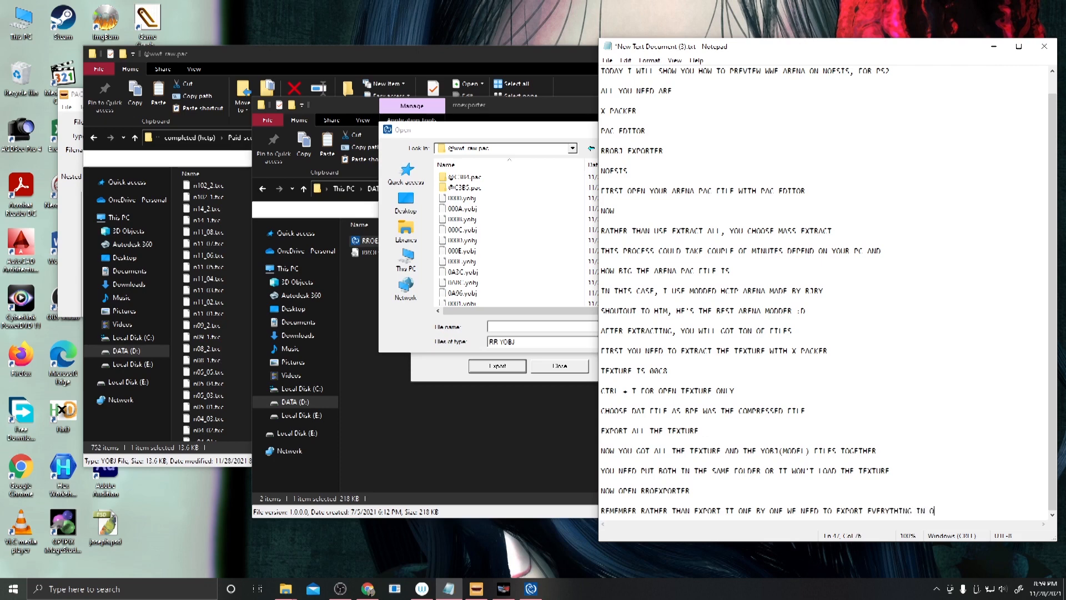
pyautogui.write('NE GO')
pyautogui.press('Return')
pyautogui.press('Return')
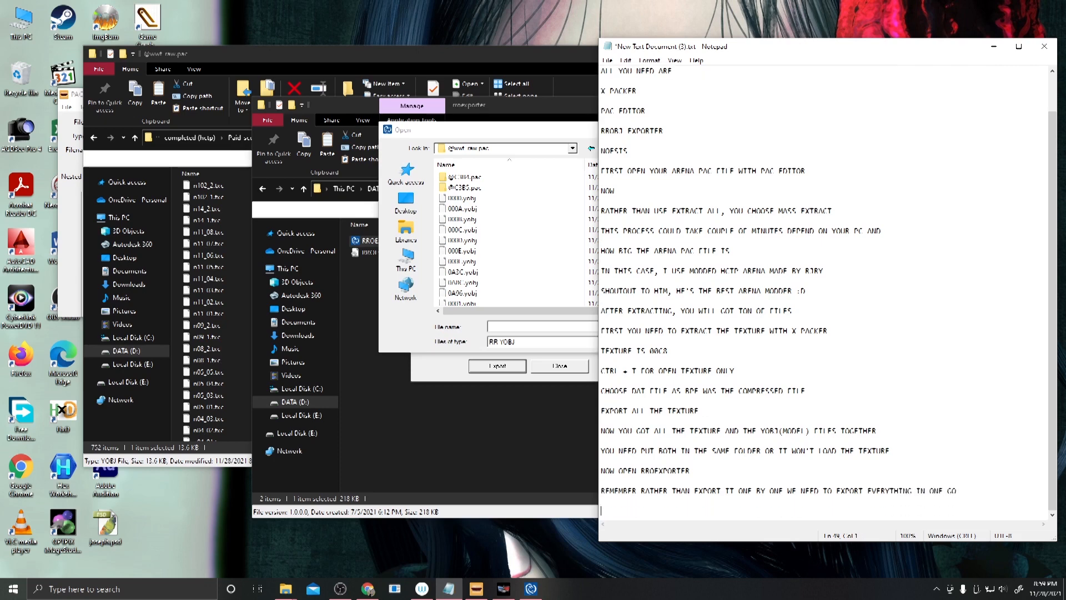
# Step: Add the note "I WILL GIVE YOU EXAMPLE IF YOU ONLY EXPORT ONE OBJECT" to the text document
pyautogui.write('IF YOU O')
pyautogui.press('BackSpace')
pyautogui.press('BackSpace')
pyautogui.press('BackSpace')
pyautogui.press('BackSpace')
pyautogui.write('ILL GIVE YOU EXAMPLE IF YOU ONLY EXPORT ONE')
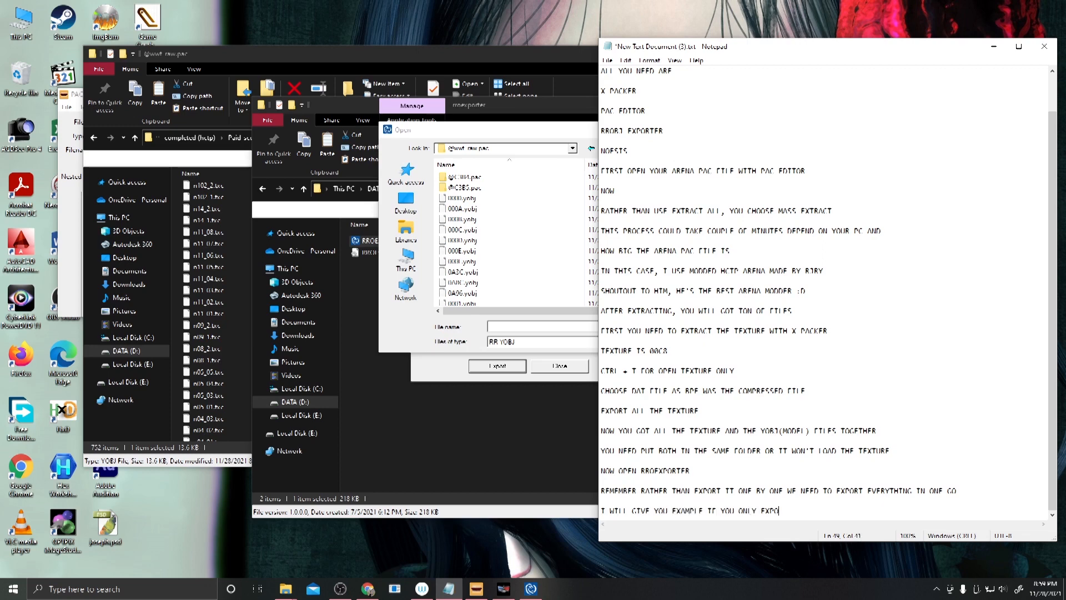
pyautogui.write('OBJECT O')
pyautogui.press('BackSpace')
pyautogui.press('Return')
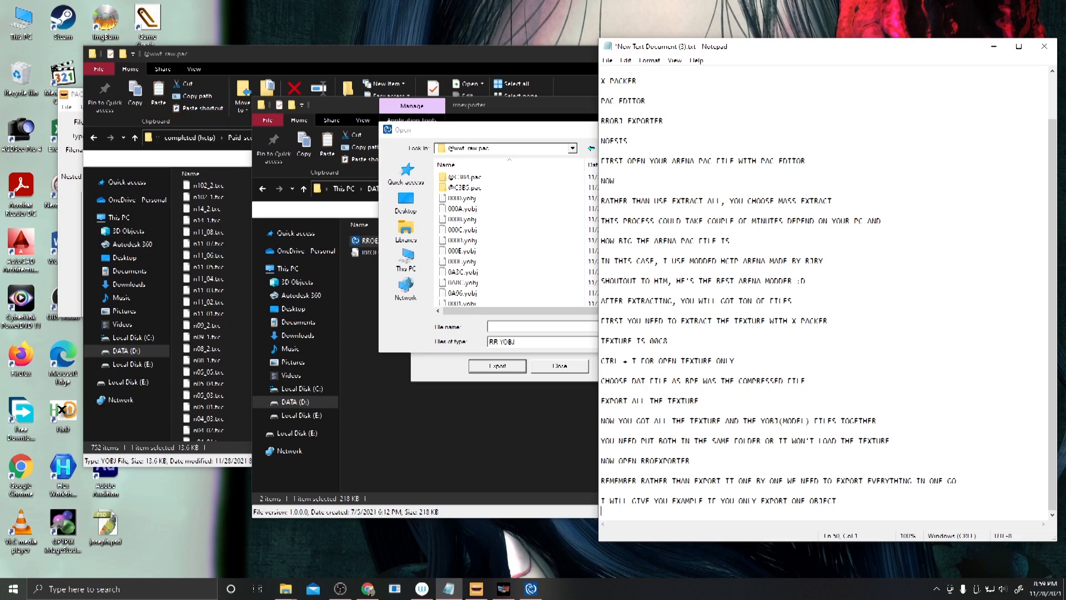
pyautogui.press('Return')
pyautogui.doubleClick(519, 200)
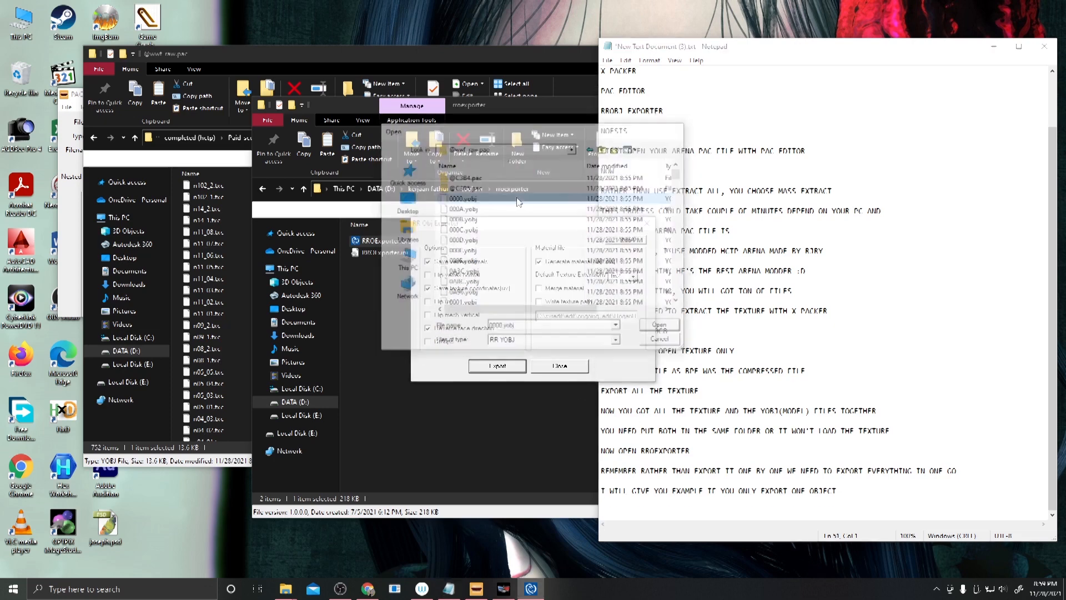
pyautogui.click(673, 324)
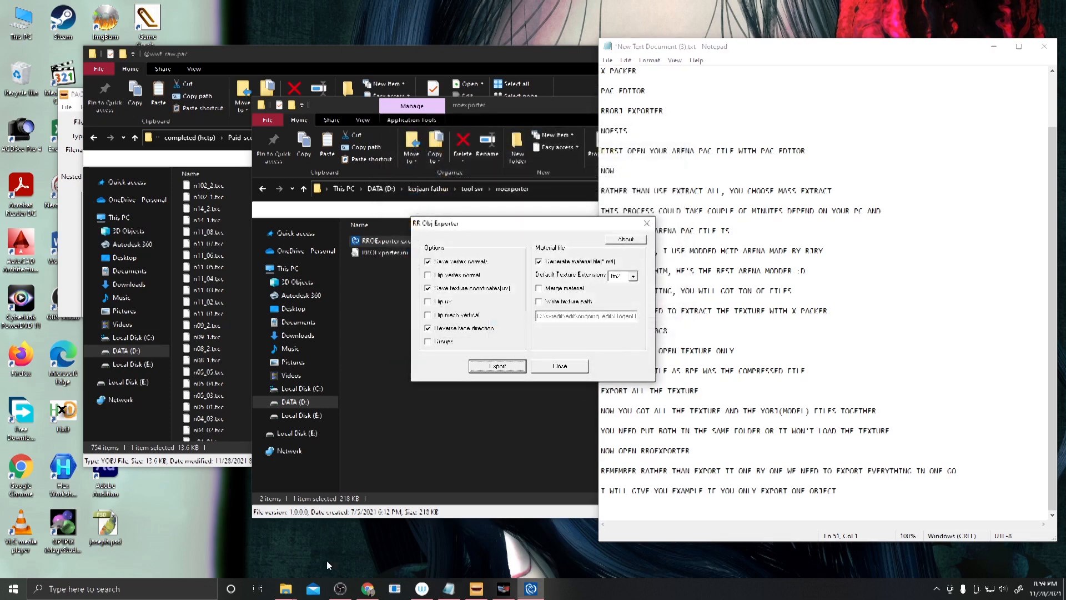
# Step: Go up from the rroexporter folder to the tool svr folder and launch Noesis from its Noesis folder
pyautogui.click(381, 400)
pyautogui.click(473, 189)
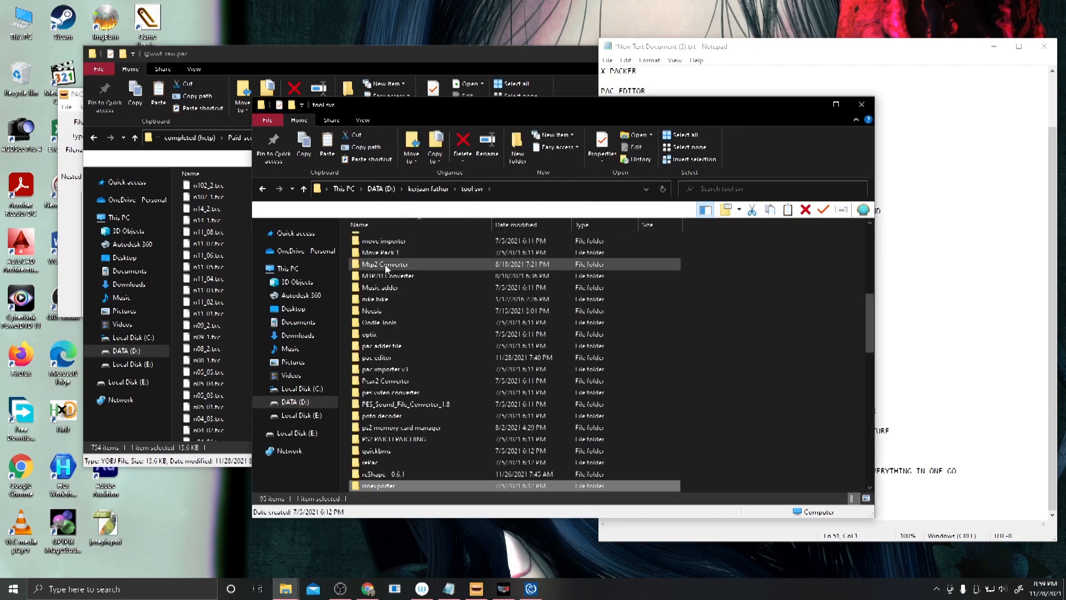
pyautogui.doubleClick(381, 308)
pyautogui.doubleClick(396, 325)
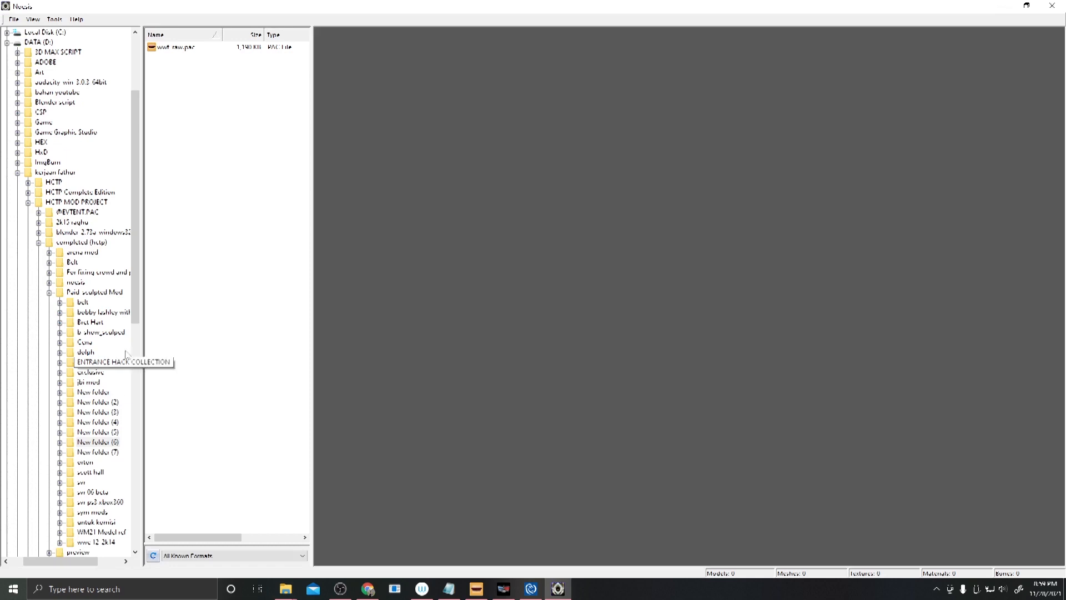
pyautogui.doubleClick(97, 442)
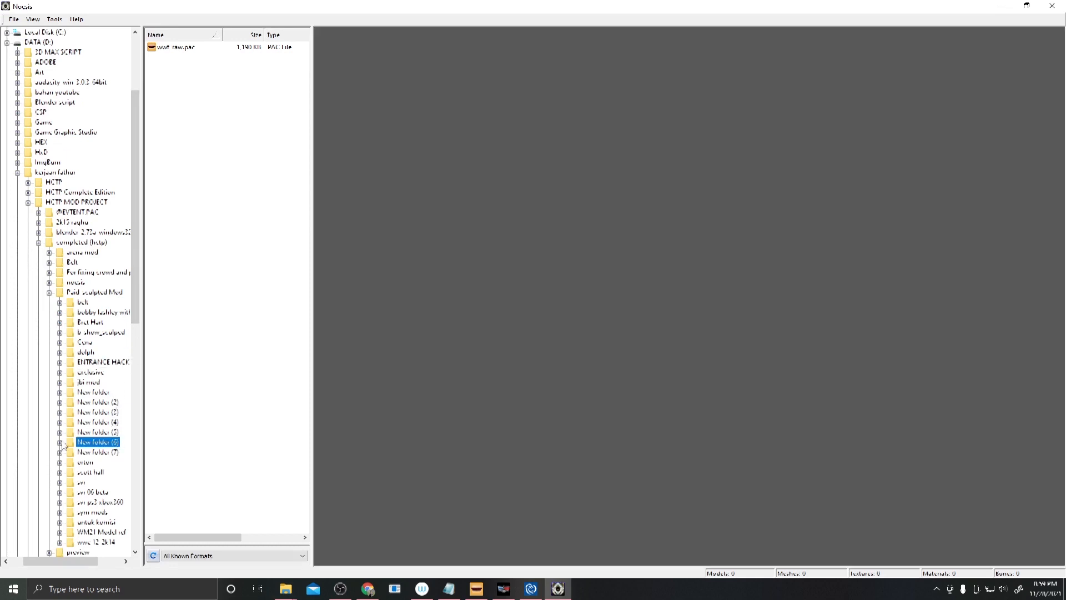
pyautogui.click(102, 452)
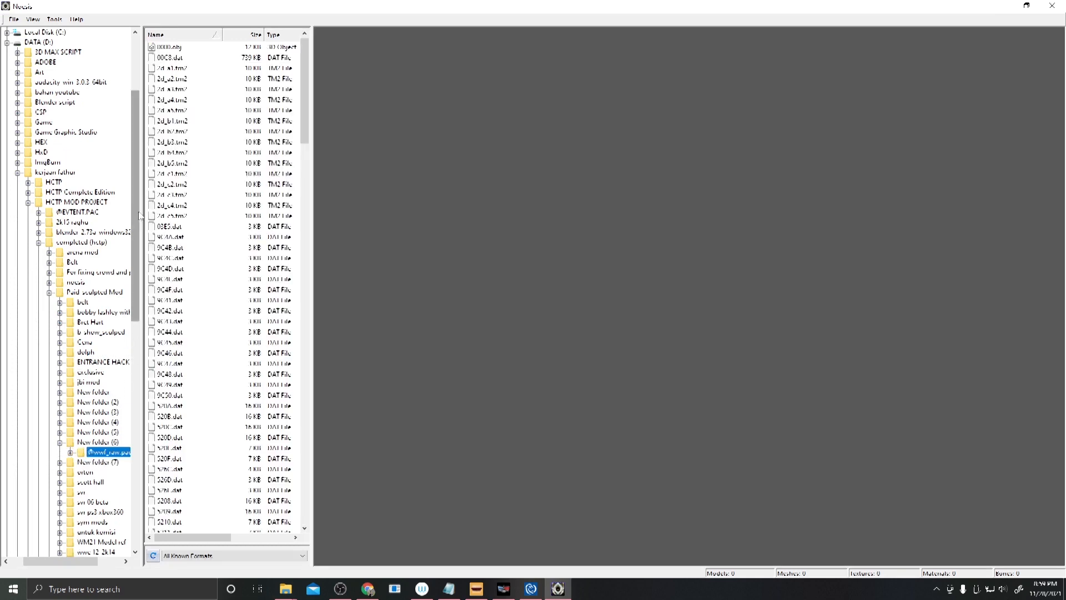
pyautogui.scroll(-3, 133, 264)
pyautogui.click(167, 48)
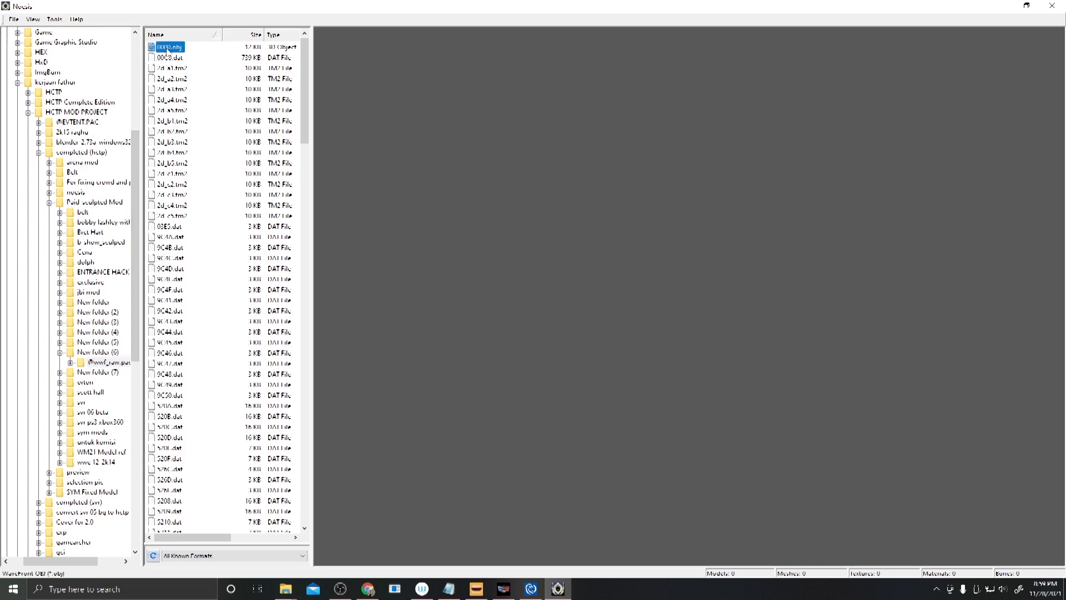
pyautogui.doubleClick(167, 51)
pyautogui.moveTo(142, 219); pyautogui.dragTo(131, 218)
pyautogui.click(346, 237)
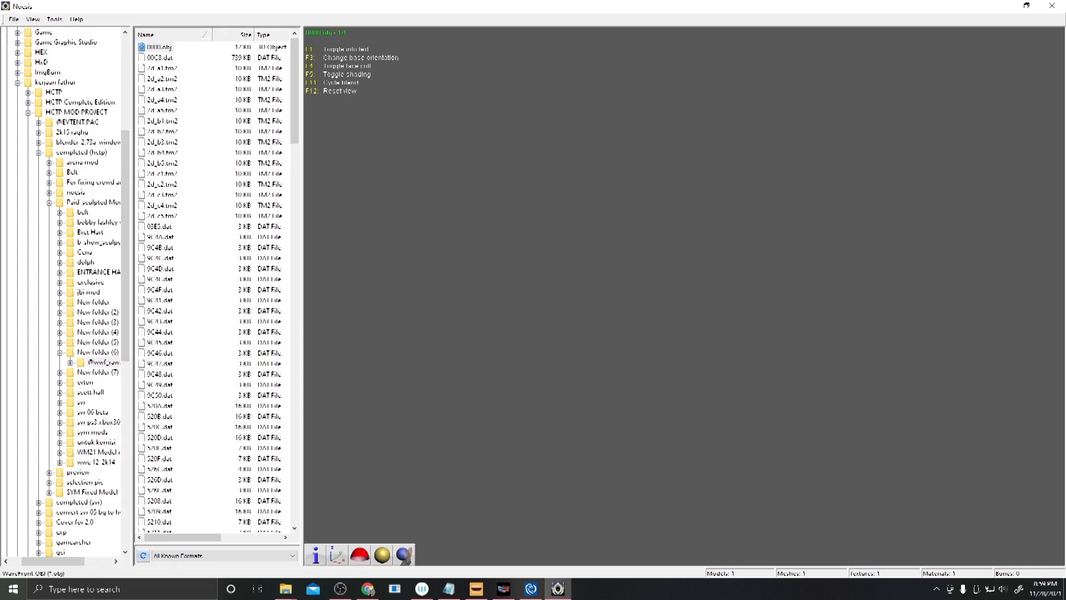
pyautogui.moveTo(687, 299)
pyautogui.mouseDown()
pyautogui.moveTo(688, 344)
pyautogui.moveTo(688, 299)
pyautogui.moveTo(691, 344)
pyautogui.moveTo(738, 355)
pyautogui.moveTo(672, 325)
pyautogui.moveTo(685, 300)
pyautogui.mouseUp()
# Step: Add the note "AS YOU CAN SEE YOU EXPORT ONE OBJECT YOU CAN'T REALLY GET THE GRISP ON HOW ARENA WILL LOOK" to the text document
pyautogui.click(448, 590)
pyautogui.moveTo(721, 49); pyautogui.dragTo(157, 37)
pyautogui.write('S YO')
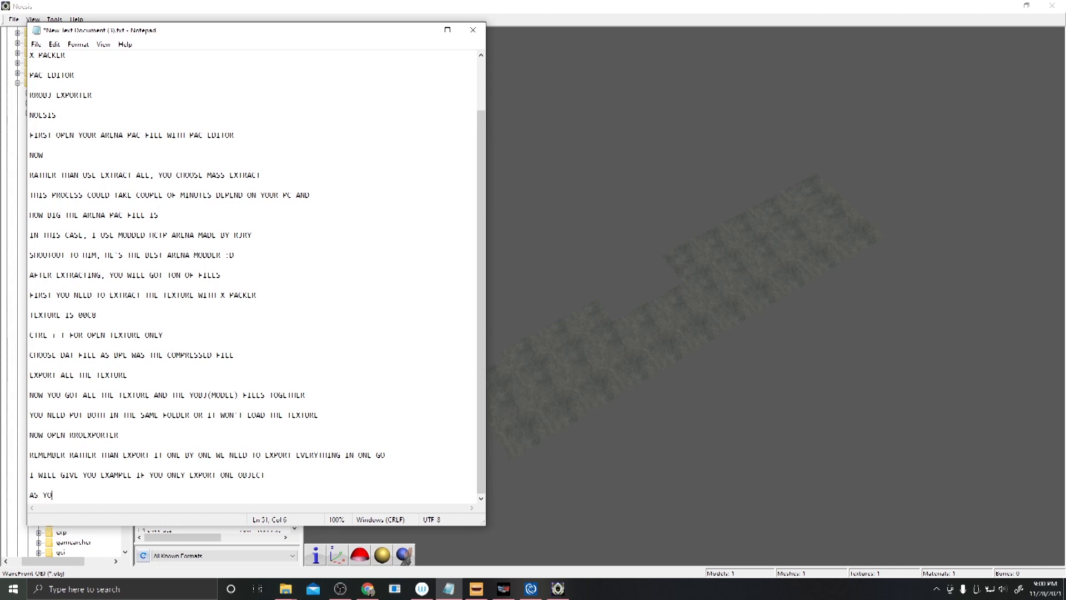
pyautogui.write('U CAN SEE YOU EXPORT ONE OBJECT YOU CAN')
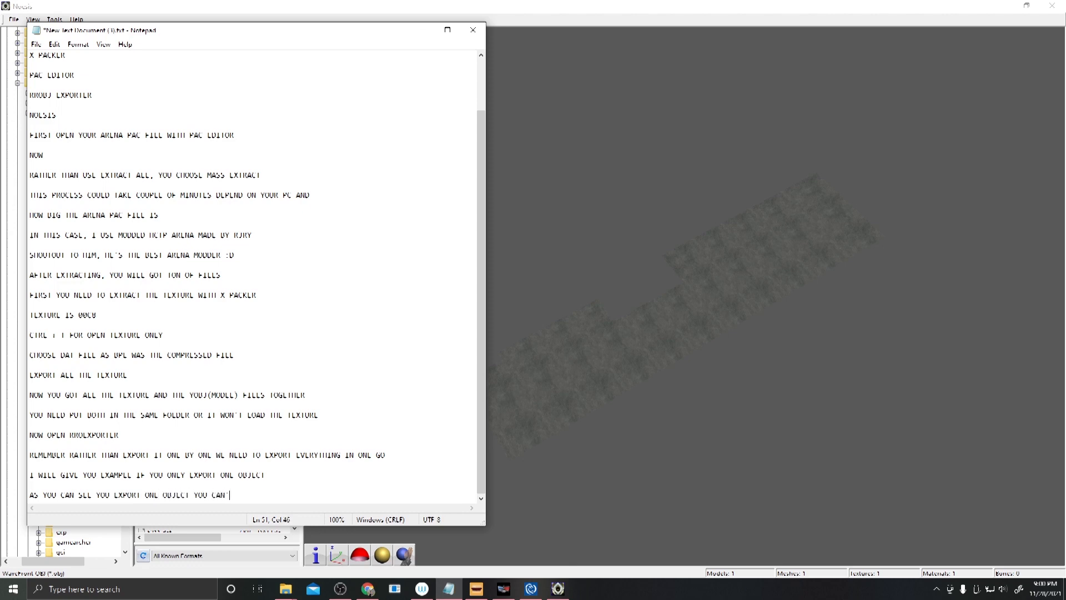
pyautogui.write("'T REALLY GET THE GRISP ON HOW ARENA WILL LOOK")
pyautogui.press('Return')
pyautogui.press('Return')
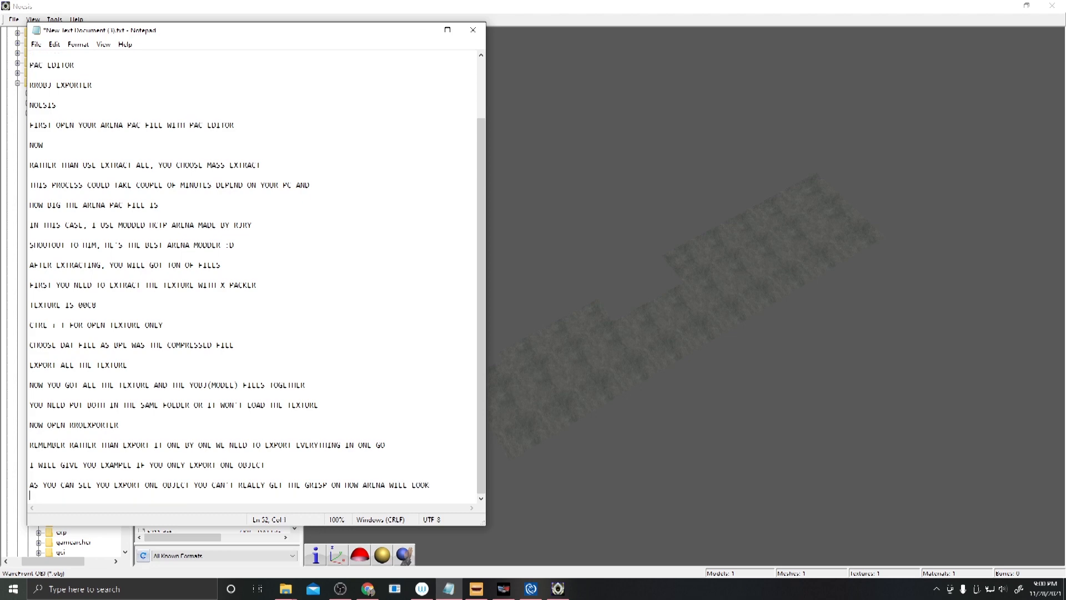
# Step: Add the note "THIS TIME WE WILL EXPORT EVERYTHING INTO ONE OBJECT," to the text document
pyautogui.write('THIS TIM')
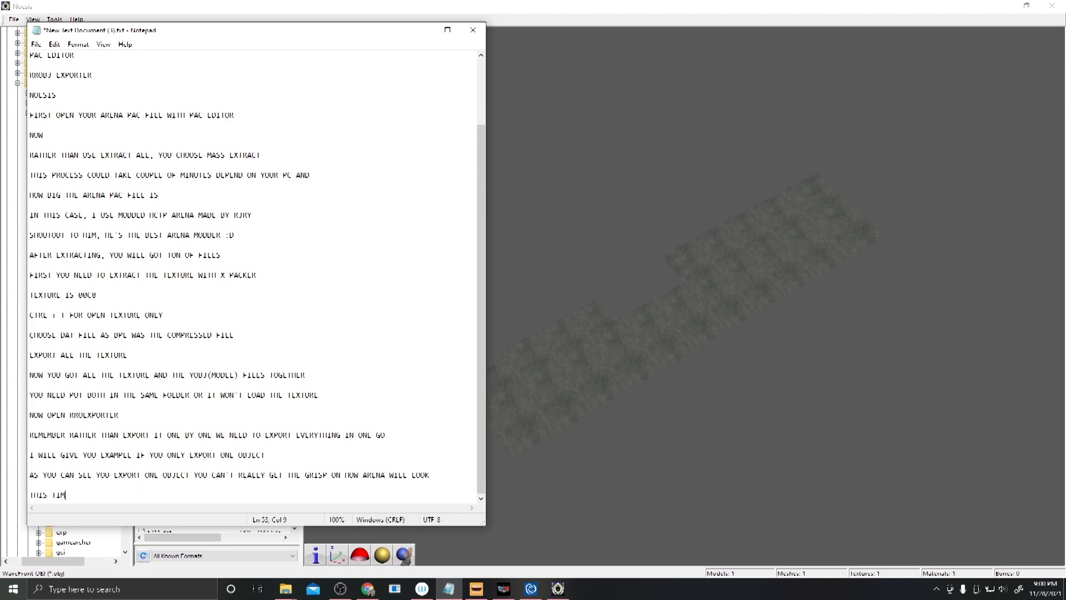
pyautogui.write('E WE WILL EXPORT EVERYTHING INTO ')
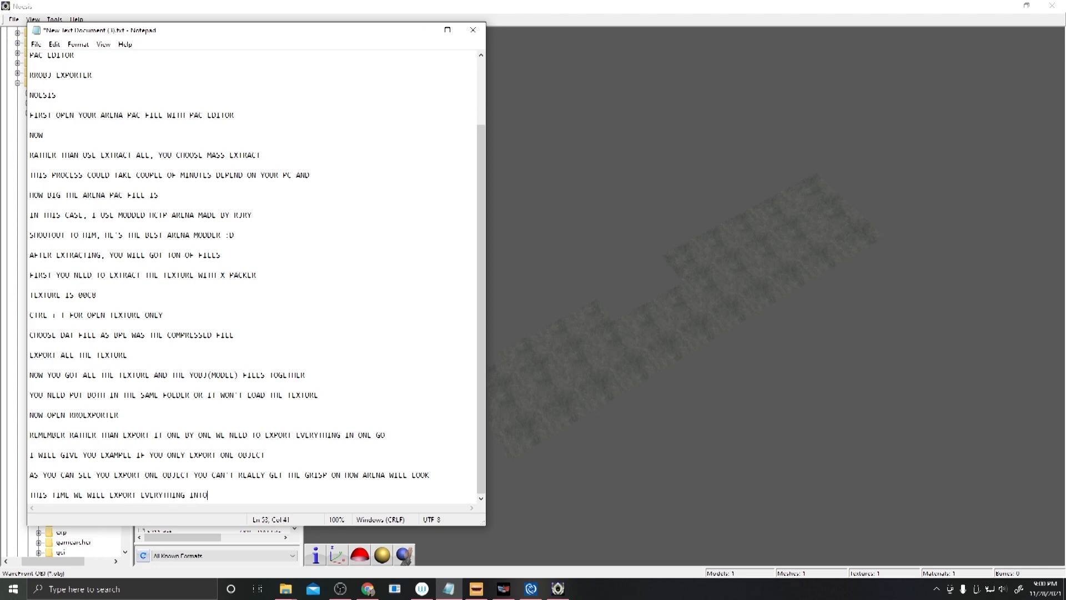
pyautogui.write('ONE OBJECT,')
pyautogui.press('Return')
pyautogui.press('Return')
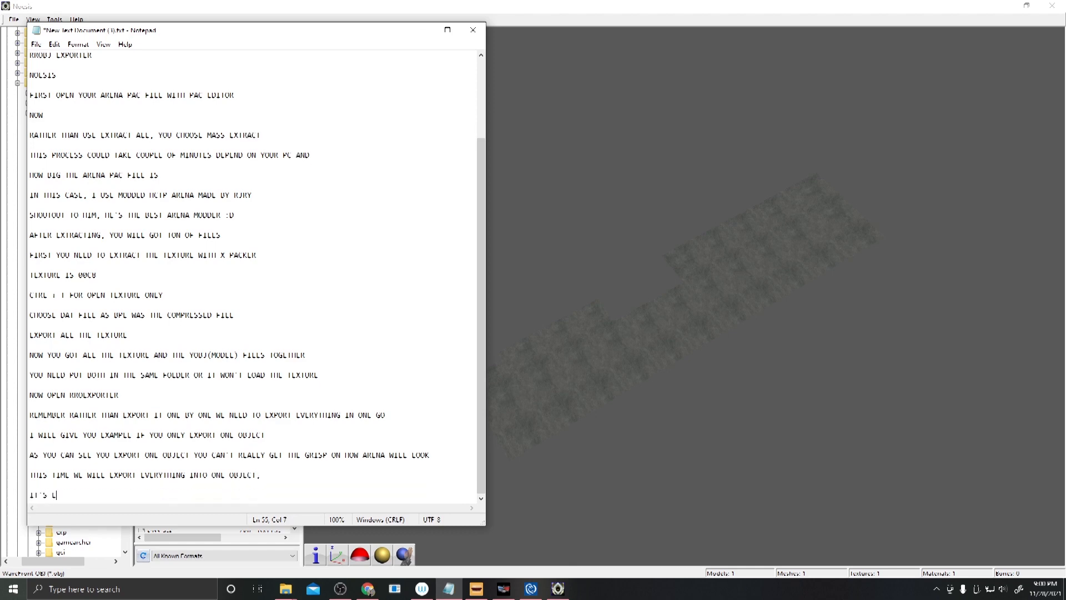
# Step: Add the lines "IT'S SIMPLE," and "ALL YOU HAD TO DO IS SELECT EVERY YOBJ FILES" to the text document
pyautogui.write("IT'S SIMPLE,")
pyautogui.press('Return')
pyautogui.press('Return')
pyautogui.write('A')
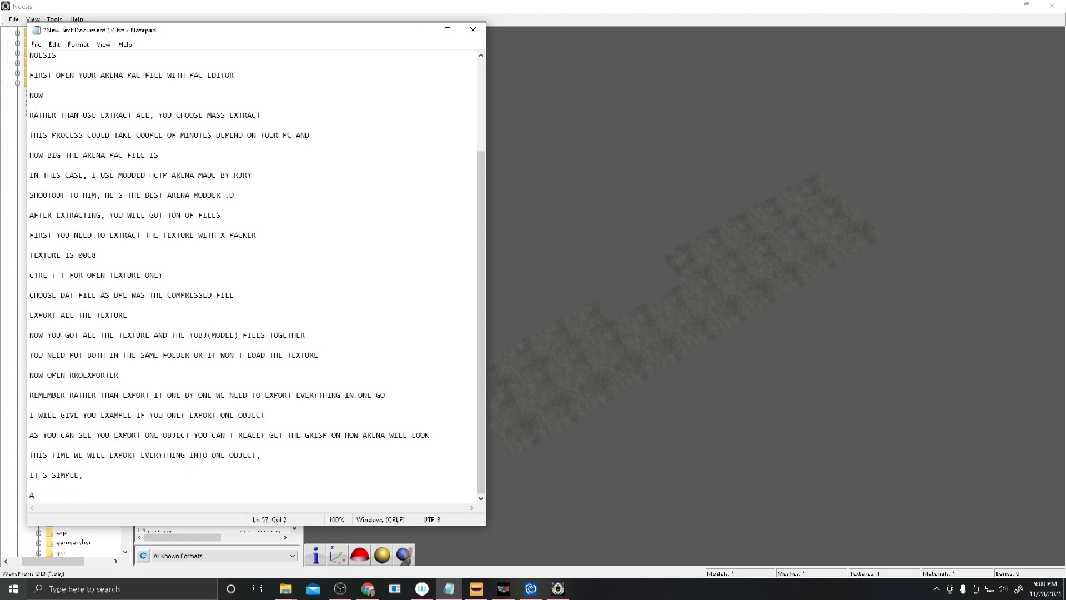
pyautogui.write('LL YOU HAD TO DO IS SELECT EVERY YOBJ F')
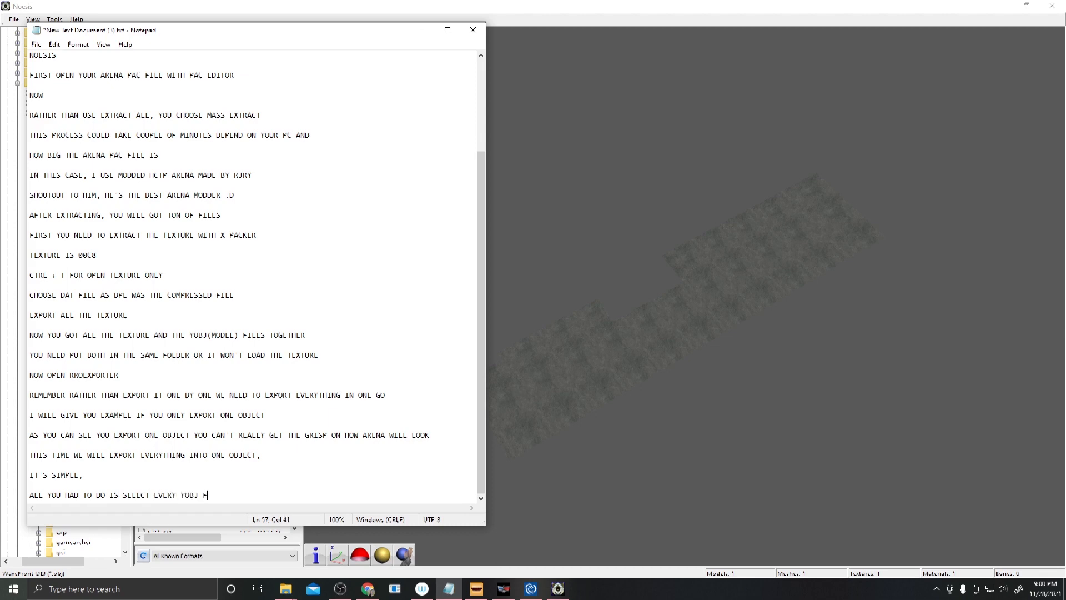
pyautogui.write('ILES')
pyautogui.press('Return')
pyautogui.press('Return')
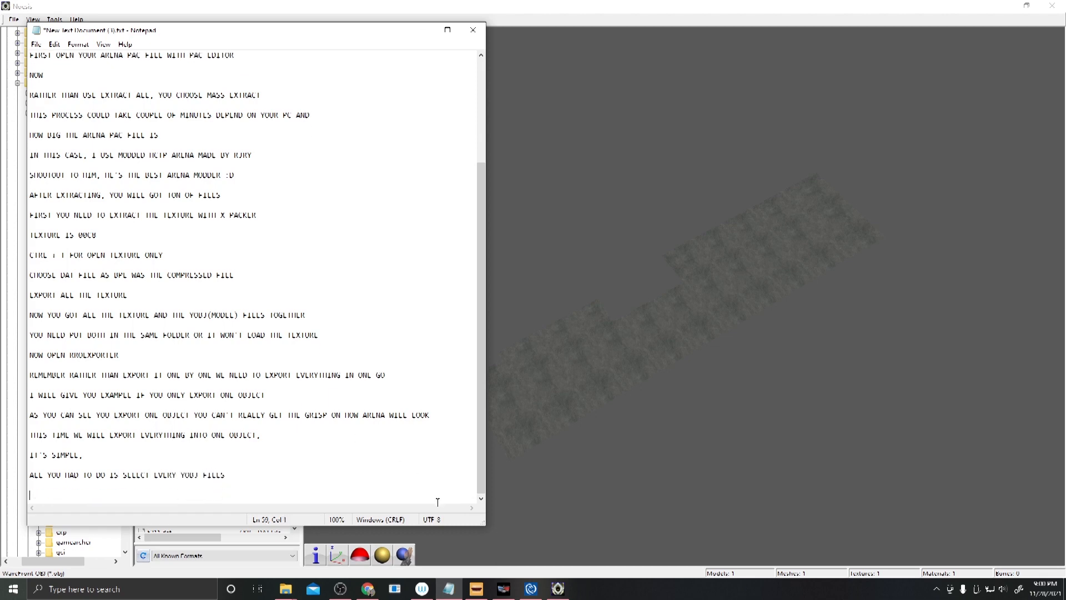
pyautogui.click(537, 591)
pyautogui.click(488, 367)
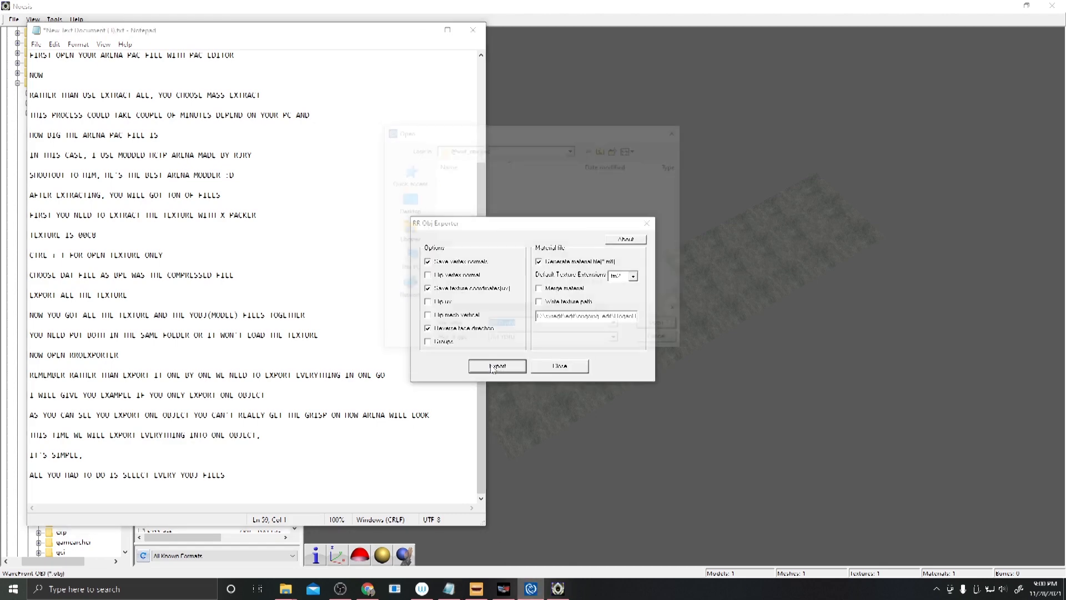
pyautogui.click(469, 201)
pyautogui.scroll(-10, 500, 222)
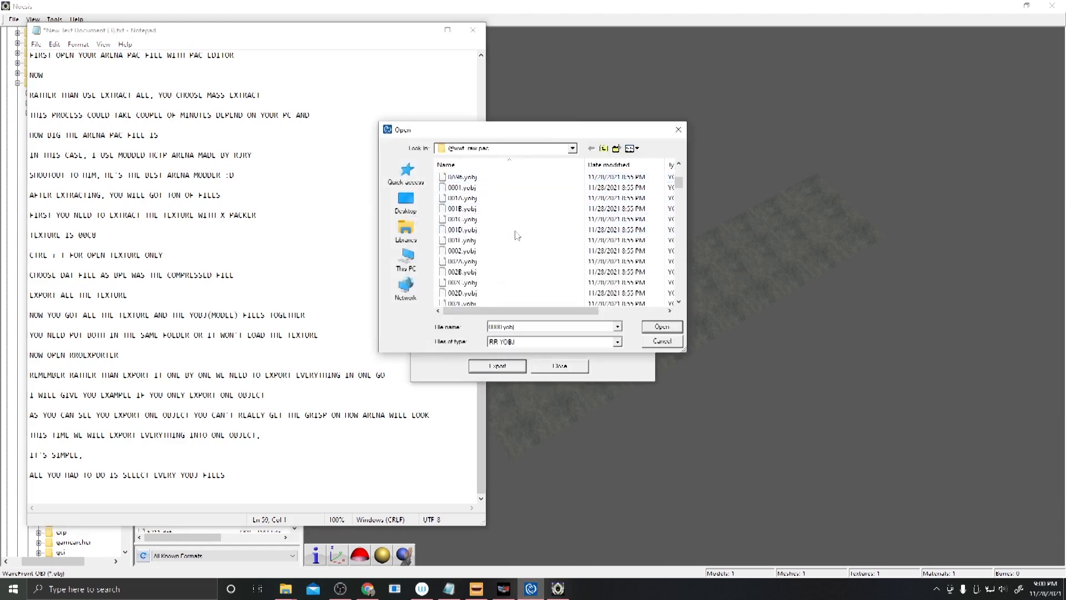
pyautogui.scroll(-10, 515, 235)
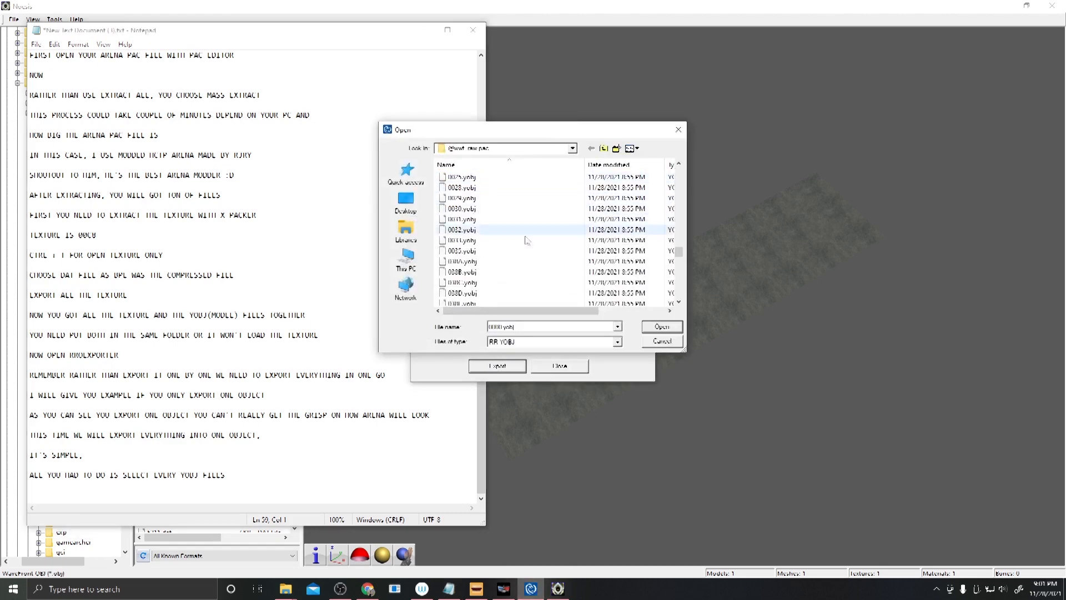
pyautogui.moveTo(682, 257); pyautogui.dragTo(683, 298)
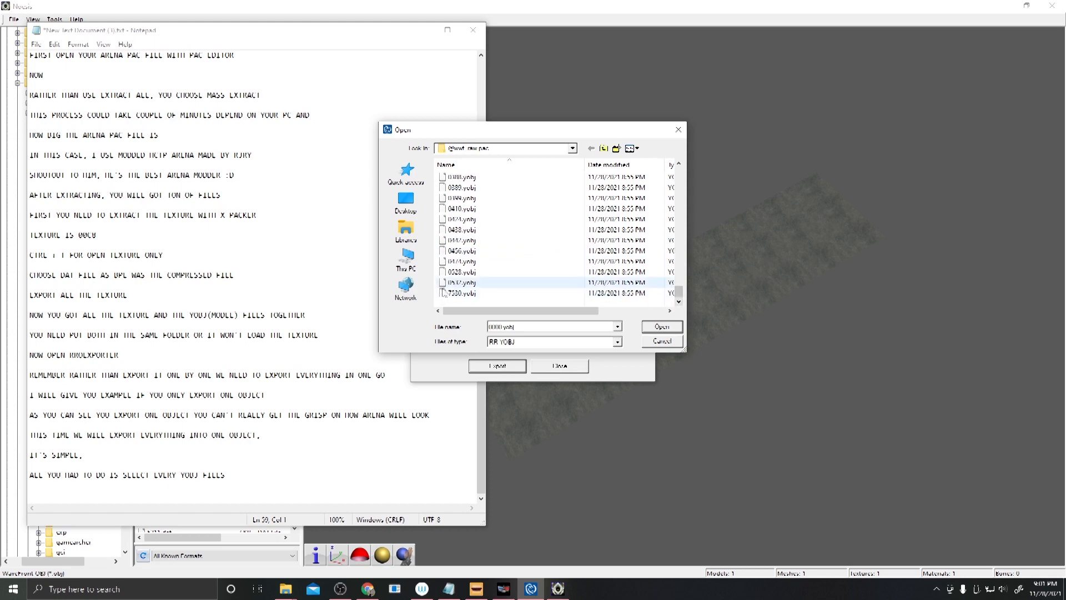
pyautogui.keyDown('shift'); pyautogui.click(462, 293); pyautogui.keyUp('shift')
pyautogui.click(651, 326)
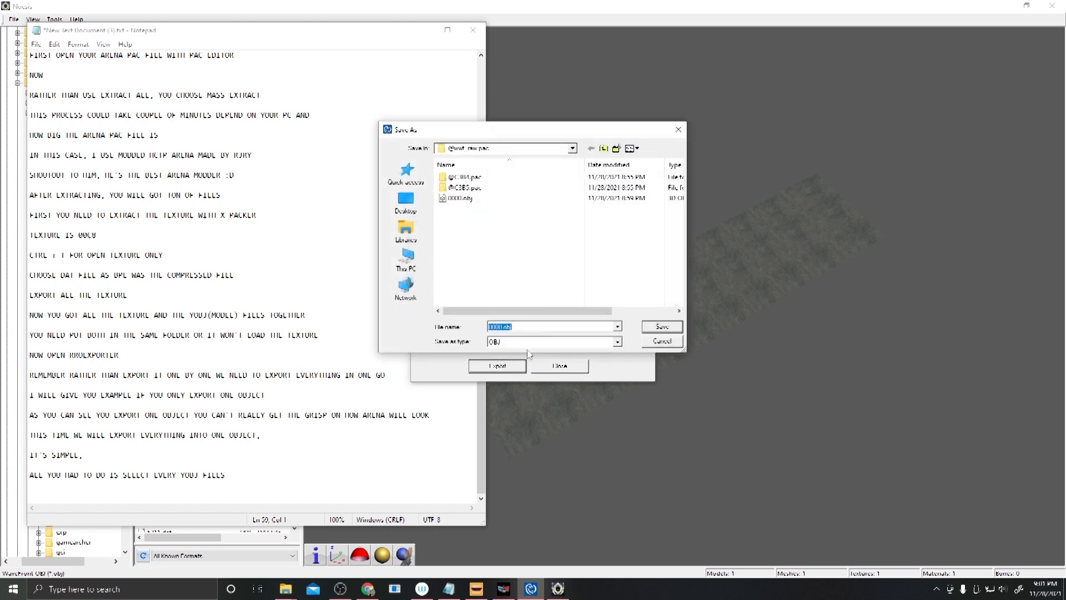
pyautogui.click(657, 327)
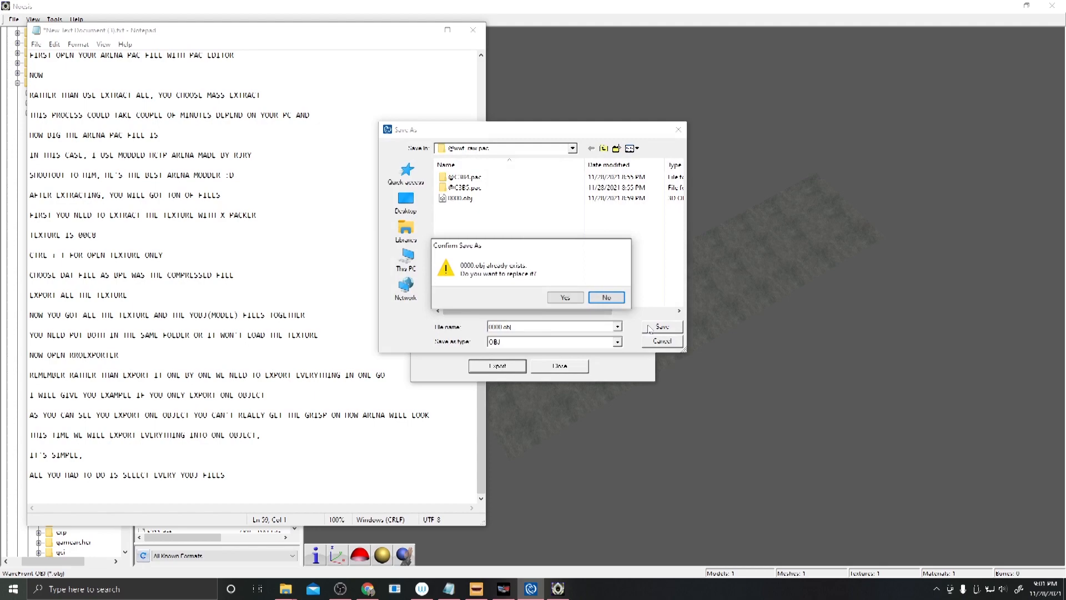
pyautogui.click(565, 300)
pyautogui.press('Return')
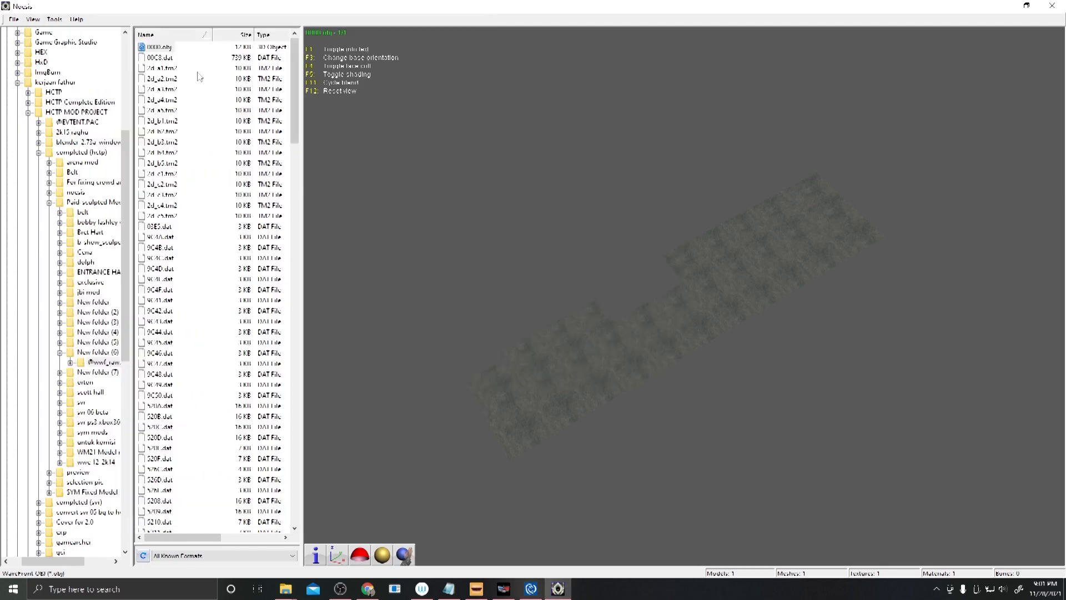
# Step: Reload 0000.obj in Noesis and turn the arena model so the stands and ring face the viewer
pyautogui.click(165, 48)
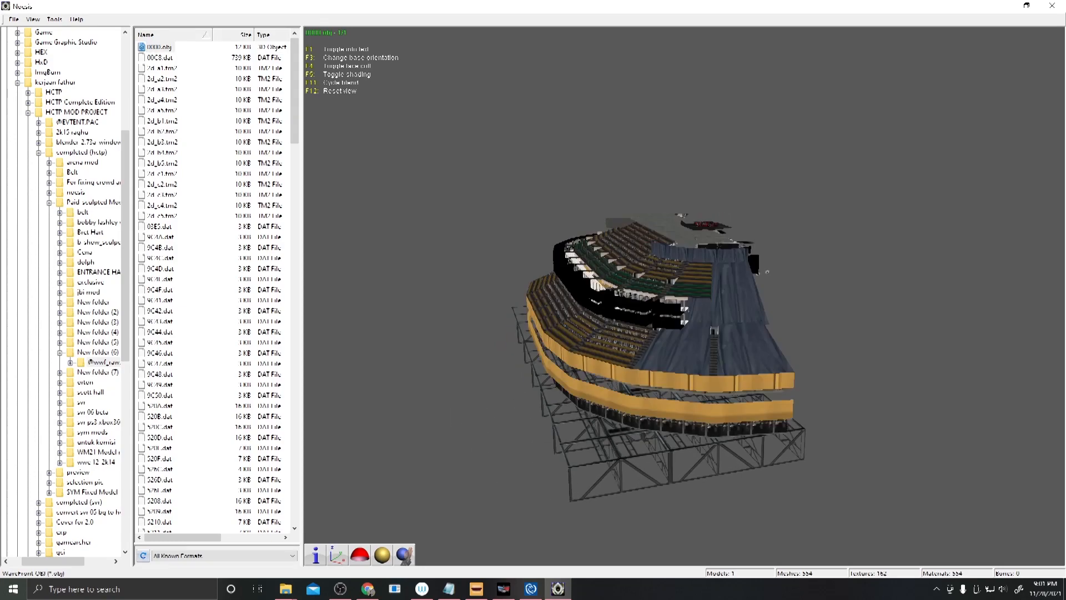
pyautogui.moveTo(644, 239); pyautogui.dragTo(588, 267)
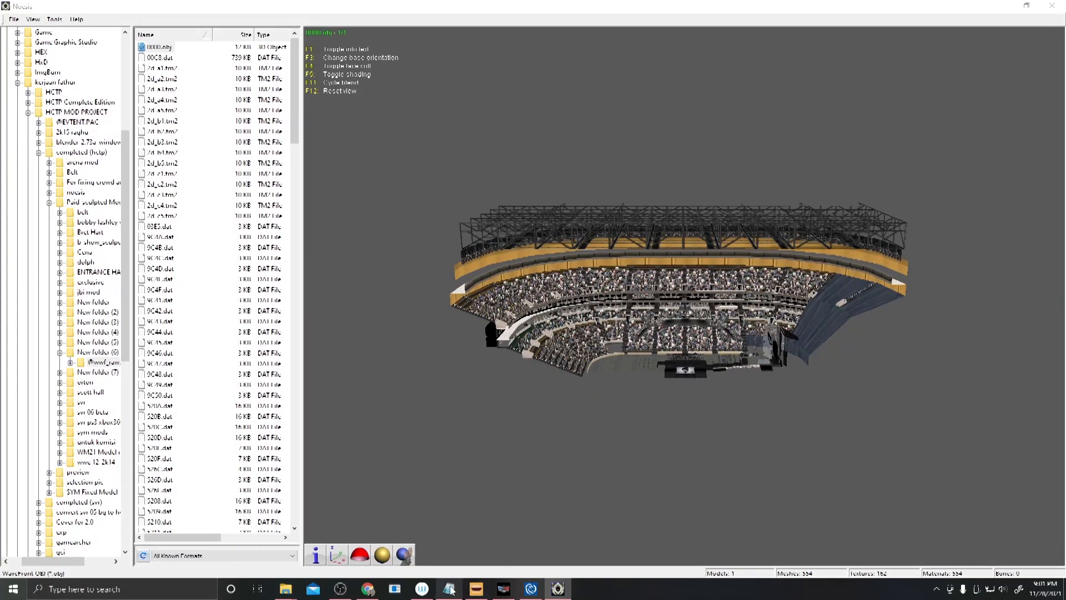
# Step: Add the note "THERE YOU GO, YOU PREVIEW THE WHOLE ARENA" to the text document
pyautogui.click(449, 589)
pyautogui.write('THE')
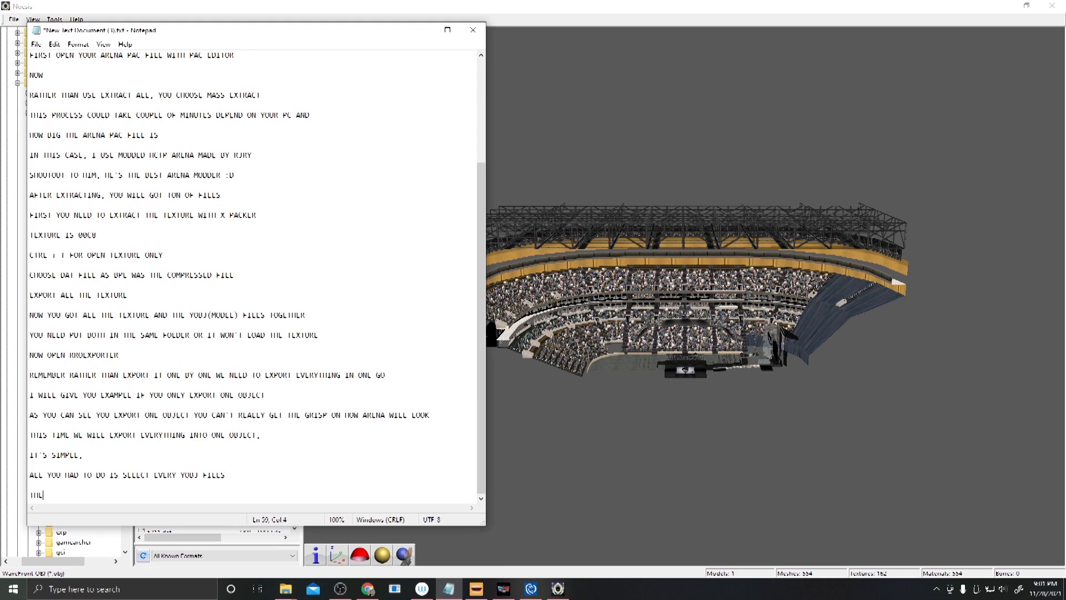
pyautogui.write('RE YOU GO ')
pyautogui.write(' YOU PREVIEW THE WHOLE ARE')
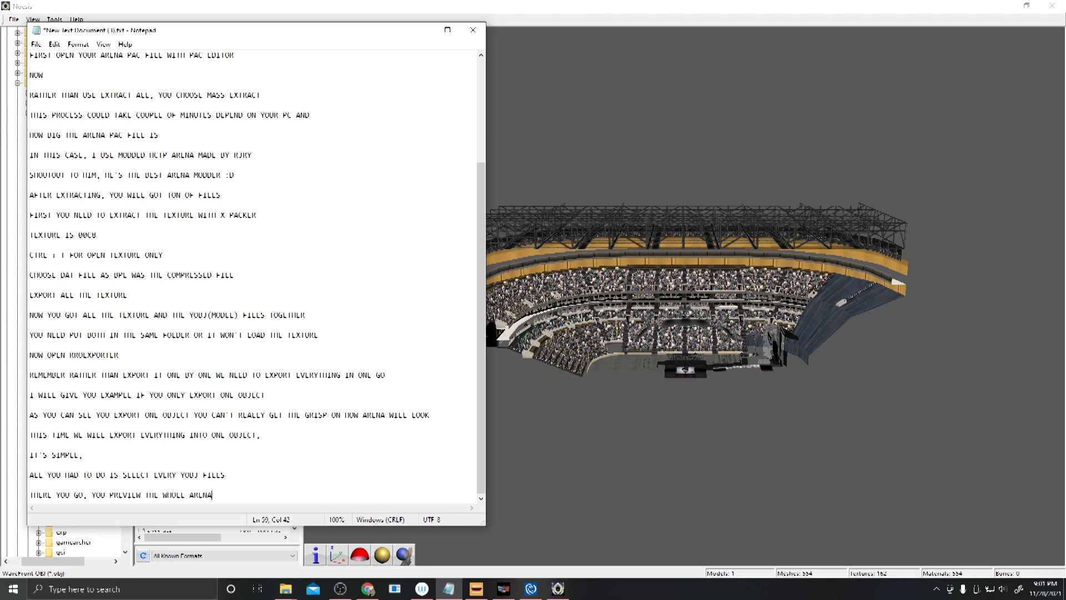
pyautogui.write('NA')
pyautogui.press('Return')
pyautogui.press('Return')
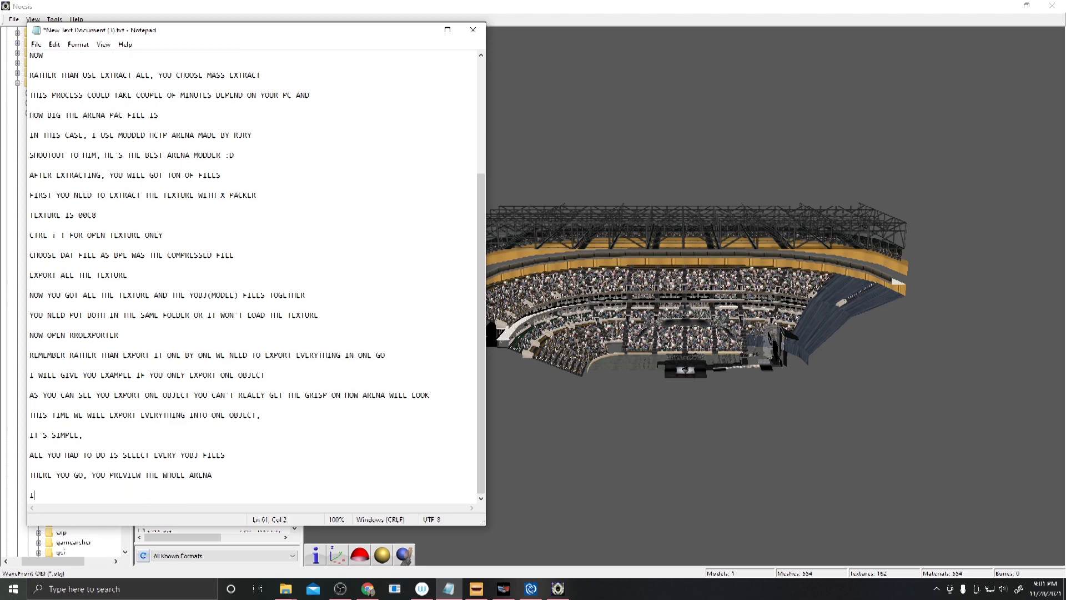
# Step: Add the line "IF YOU CONFUSED WHY THERE'S ONLY HALF?" to the text document
pyautogui.write('IF YOU CONFUSED WHY ONLY HALF')
pyautogui.press('BackSpace')
pyautogui.press('BackSpace')
pyautogui.press('BackSpace')
pyautogui.press('BackSpace')
pyautogui.press('BackSpace')
pyautogui.write("THERE'S ONLY HAL")
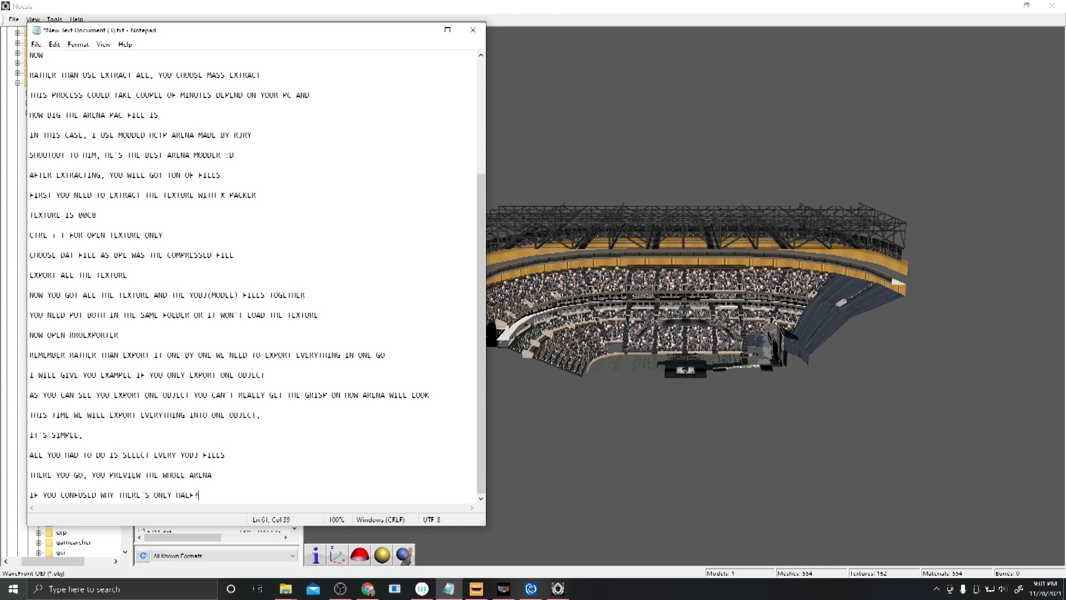
pyautogui.write('F?')
pyautogui.press('Return')
pyautogui.press('Return')
# Step: Add the explanation "IT'S BECAUSE ARENA GOT MIRRORED WHEN IT'S IN THE GAME" to the text document
pyautogui.write("IT'S ")
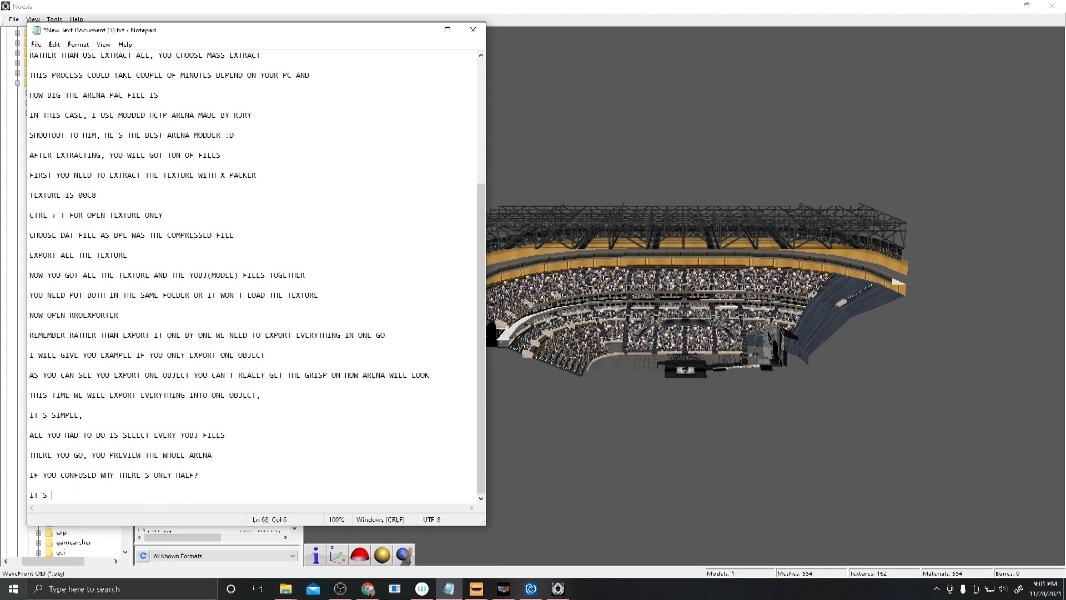
pyautogui.write('BECAUSE ARENA GOT MIRRORED WHEN')
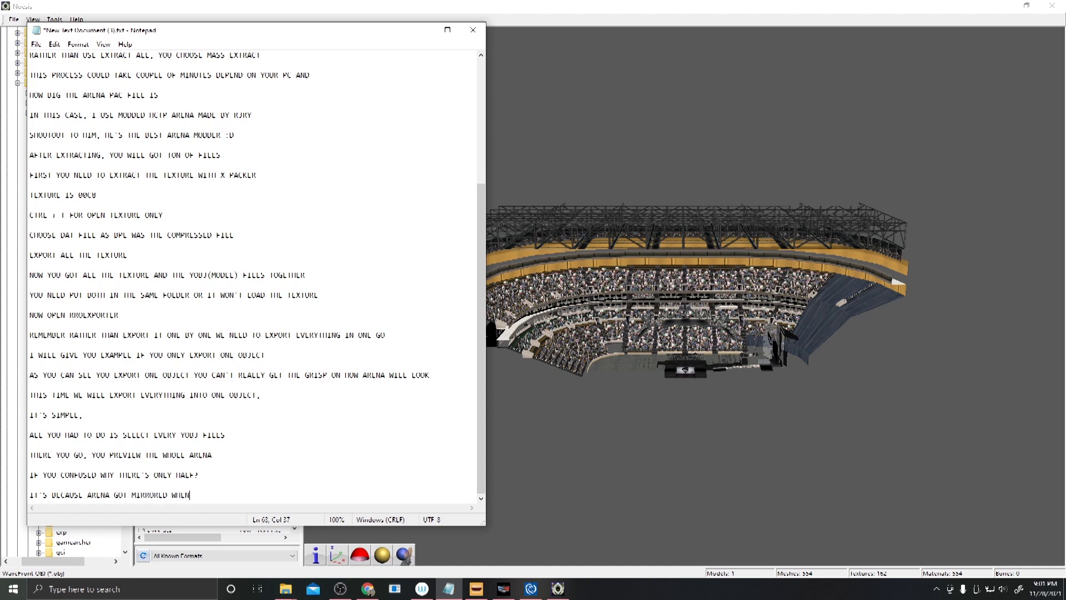
pyautogui.write(" IT'S IN THE GAME")
pyautogui.press('Return')
pyautogui.press('Return')
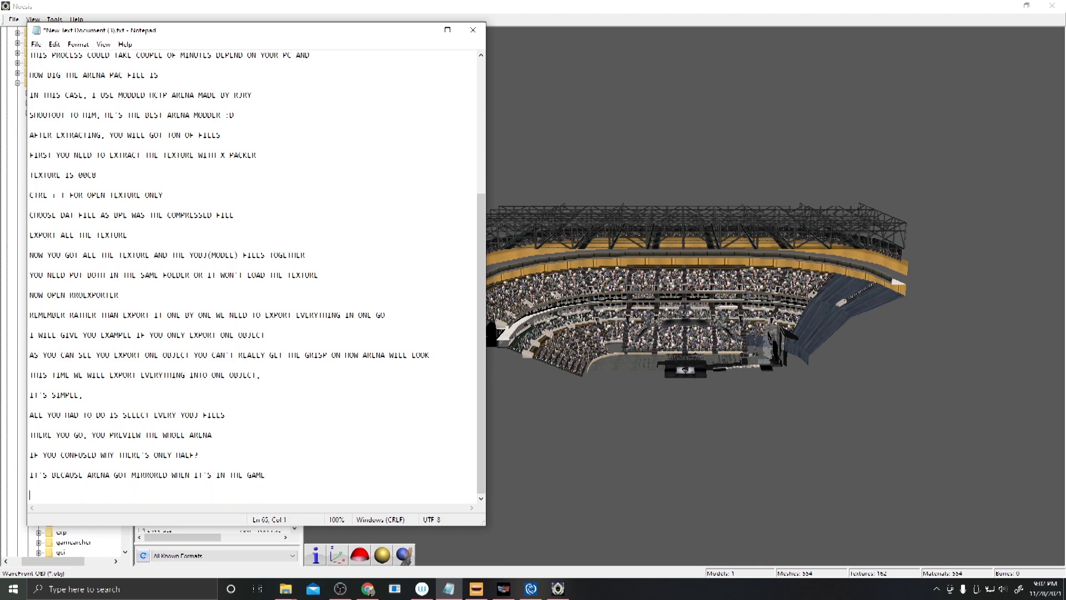
# Step: Examine the arena model in Noesis from several angles and distances, including the crowd stands, lighting trusses, ring and entrance stage
pyautogui.click(686, 298)
pyautogui.scroll(5, 687, 300)
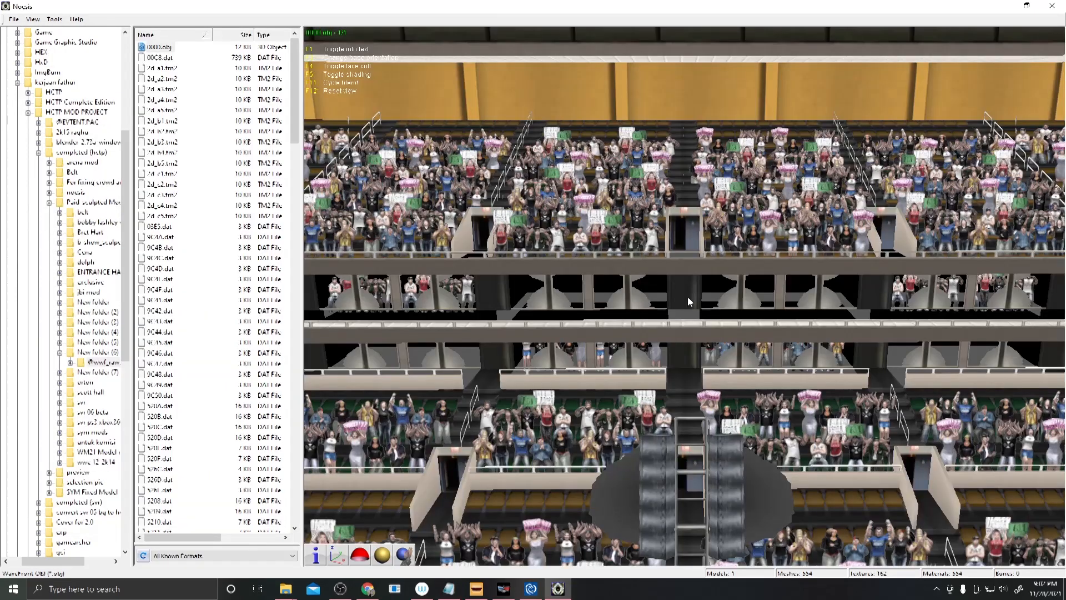
pyautogui.scroll(-3, 687, 300)
pyautogui.moveTo(687, 300); pyautogui.dragTo(707, 317, button='middle')
pyautogui.scroll(5, 707, 318)
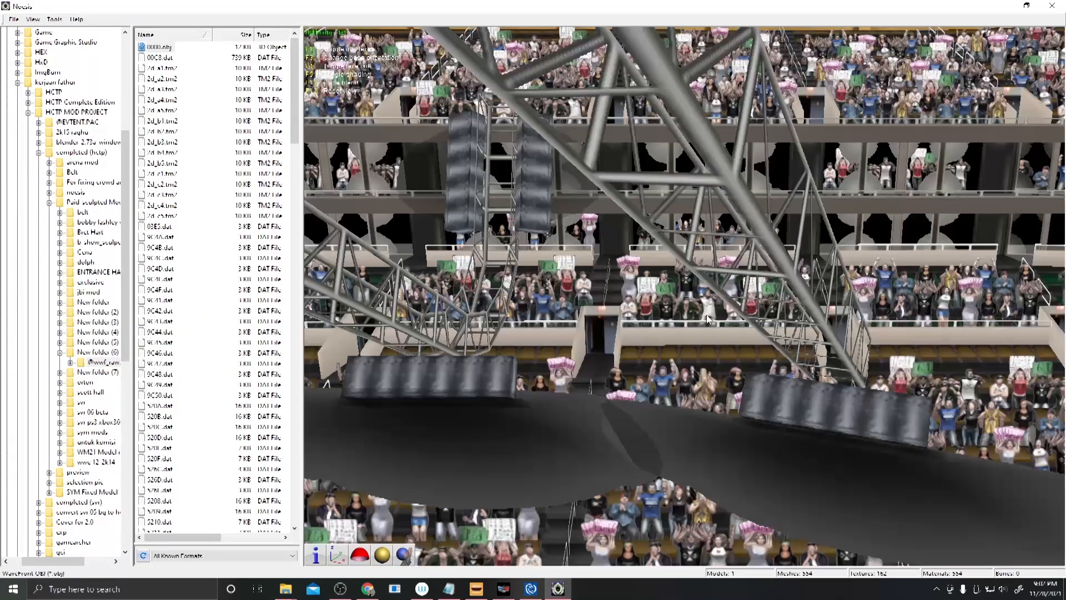
pyautogui.scroll(-3, 707, 318)
pyautogui.moveTo(706, 315)
pyautogui.mouseDown()
pyautogui.moveTo(714, 305)
pyautogui.moveTo(702, 313)
pyautogui.mouseUp()
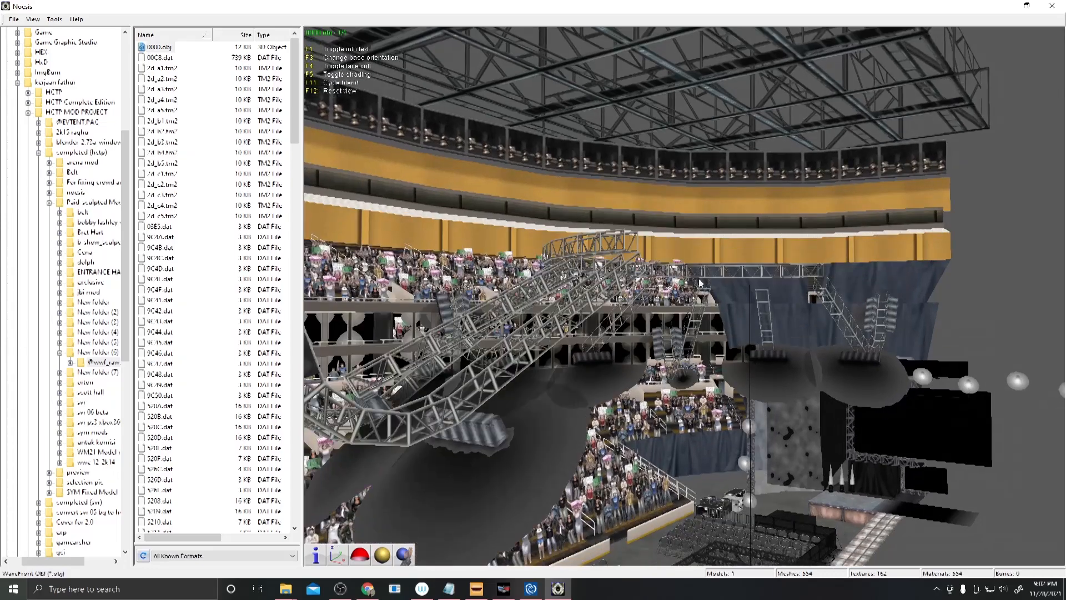
pyautogui.moveTo(701, 261); pyautogui.dragTo(709, 393)
pyautogui.scroll(5, 688, 349)
pyautogui.scroll(-2, 685, 349)
pyautogui.moveTo(685, 349); pyautogui.dragTo(681, 297, button='middle')
pyautogui.scroll(5, 680, 297)
pyautogui.moveTo(647, 324); pyautogui.dragTo(688, 272)
pyautogui.scroll(-5, 688, 305)
pyautogui.moveTo(787, 348); pyautogui.dragTo(644, 384)
pyautogui.scroll(5, 685, 330)
pyautogui.scroll(-6, 684, 360)
pyautogui.moveTo(644, 333); pyautogui.dragTo(684, 297)
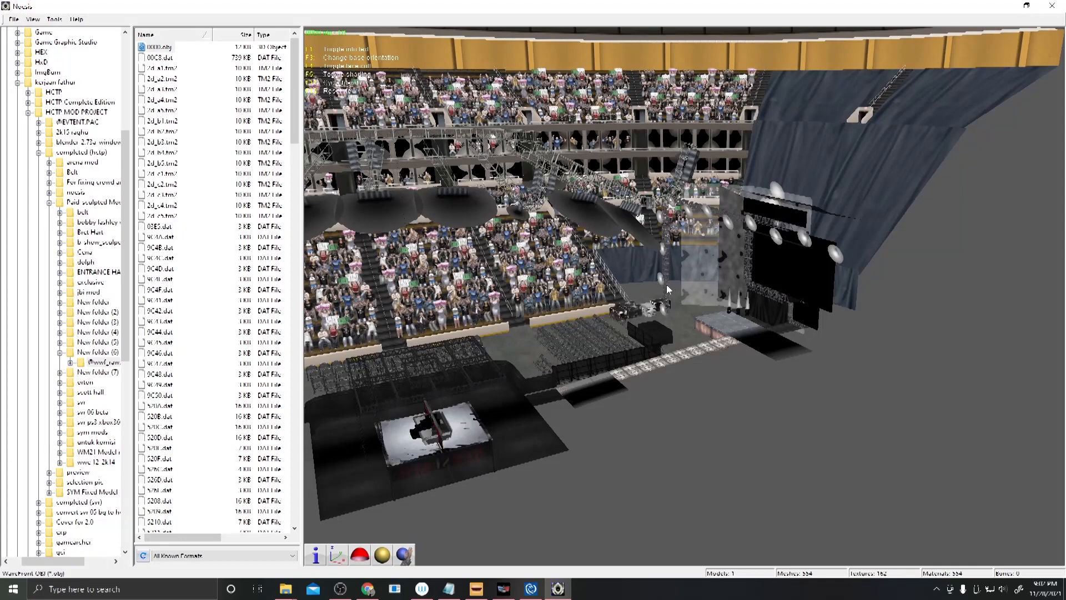
# Step: Switch to Notepad and add the line "SO WHEN MAKING ARENA MODDING YOU WILL NEED TO BE CAREFULL AS MOST OF THE OBJECT ARE MIRRORED"
pyautogui.moveTo(682, 293); pyautogui.dragTo(691, 290, button='middle')
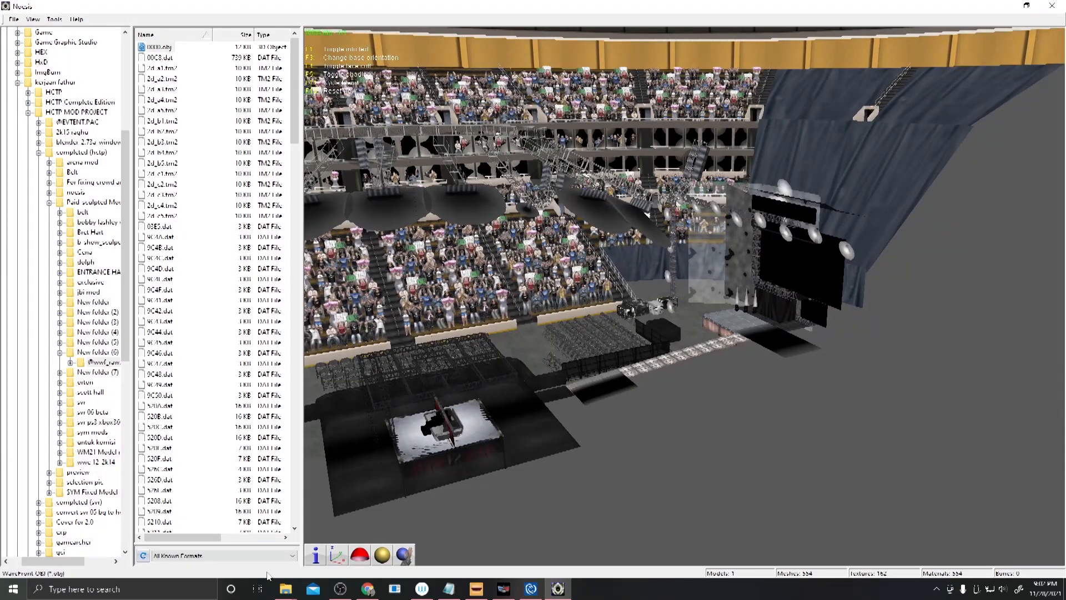
pyautogui.click(448, 589)
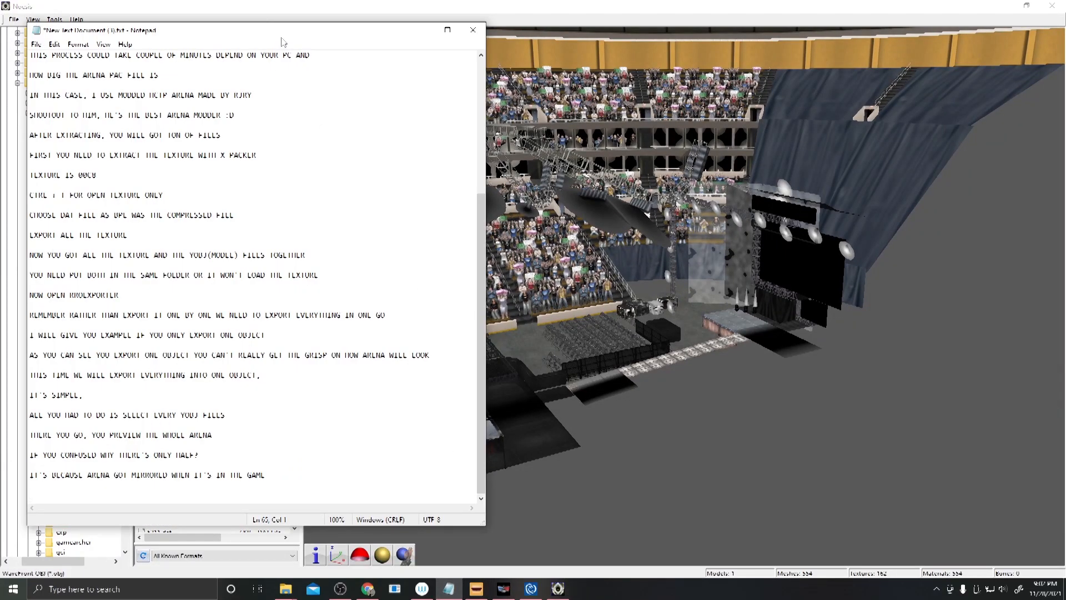
pyautogui.moveTo(281, 38); pyautogui.dragTo(293, 37)
pyautogui.write('HEN ')
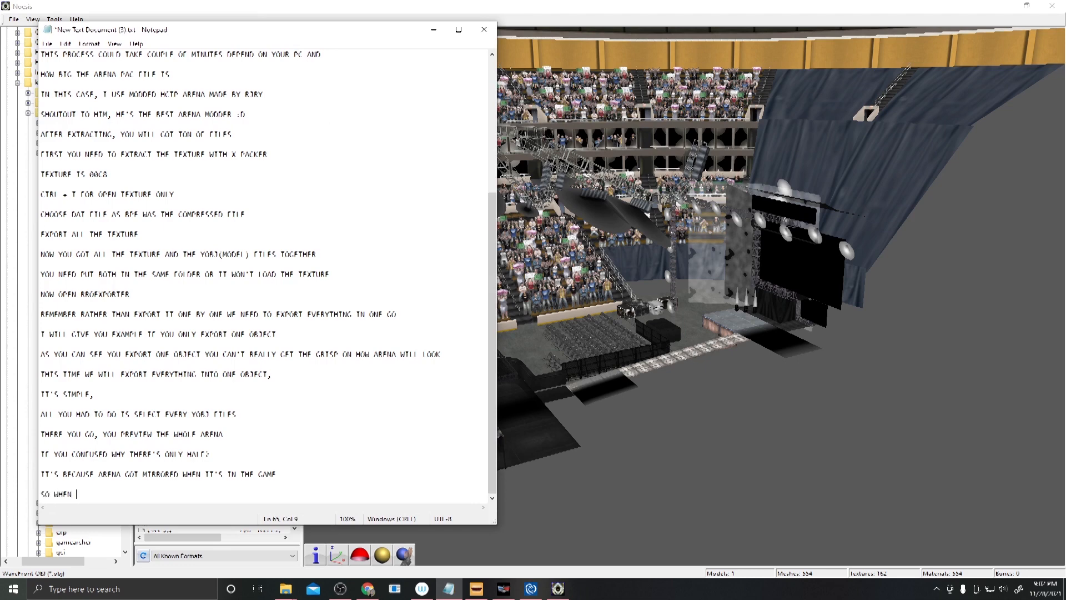
pyautogui.write('MAKING ARENA MODDING YOU WILL NEED')
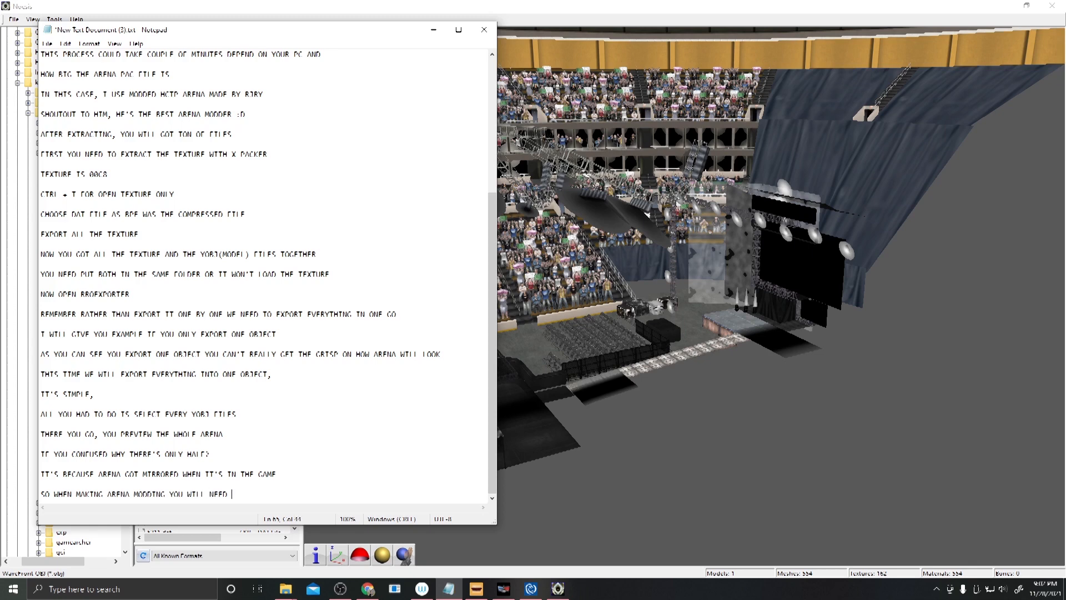
pyautogui.write(' TO BE CARE')
pyautogui.write('FULL AS S')
pyautogui.write('MO')
pyautogui.press('BackSpace')
pyautogui.write('MOST ')
pyautogui.write('OF THE OBJECT AR')
pyautogui.write('MIRRORED')
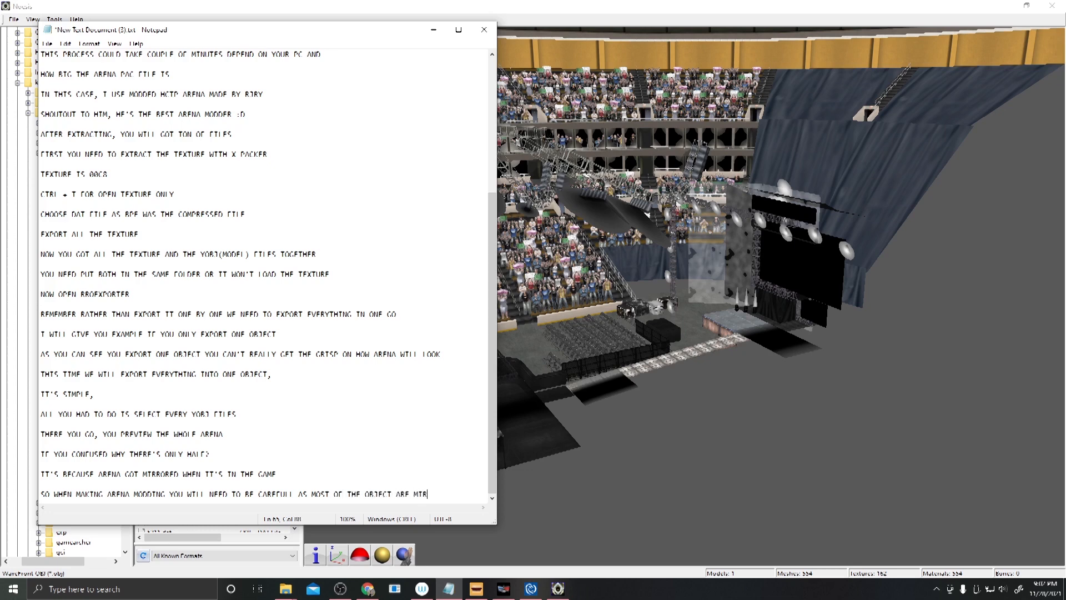
pyautogui.press('Return')
pyautogui.press('Return')
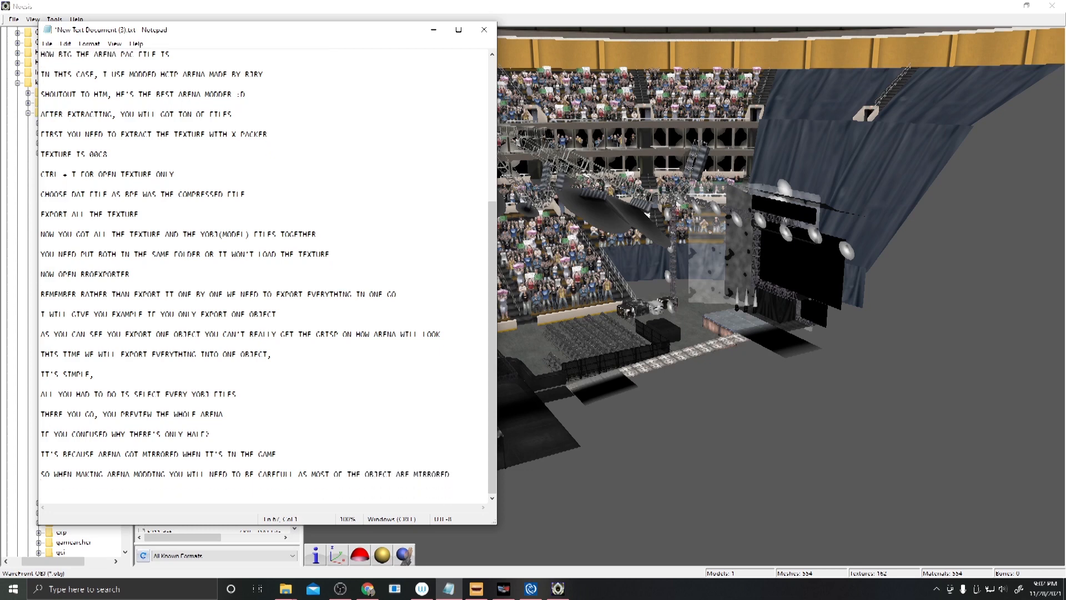
# Step: Add the line "ONLY SOME ARE EXCEPTION LIKE RING AND SOME ENTRANCE STAGE PART" to the text document
pyautogui.write('ONLY SOME ARE EXCEPTION LIKE RING AND SOME ENTR')
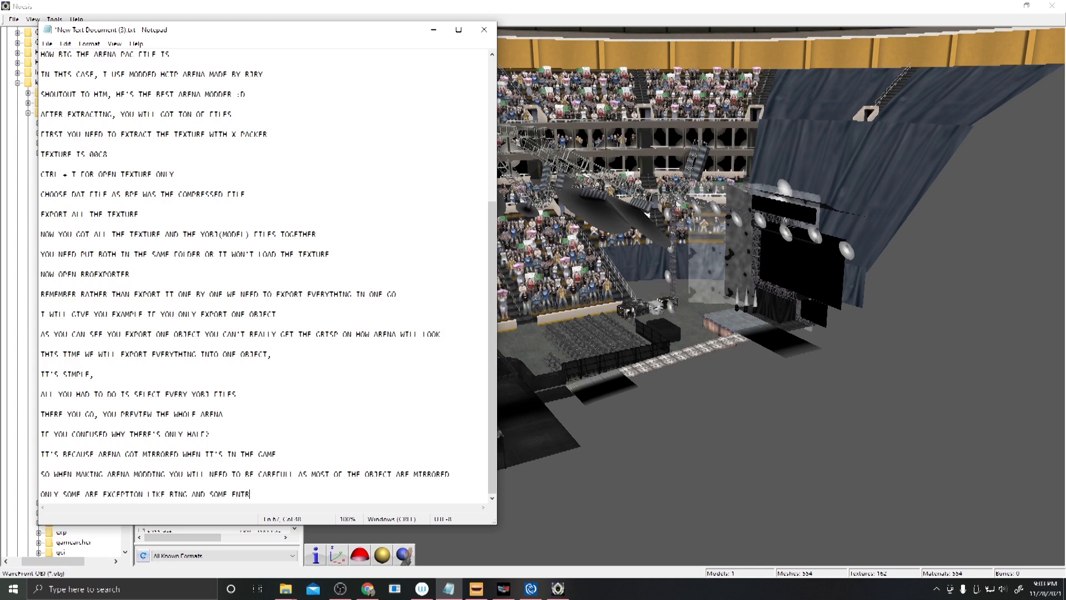
pyautogui.write('ANCE STAGE PART')
pyautogui.press('Return')
# Step: Add the line "SO THERE YOU HAVE IT" to the text document
pyautogui.write('S')
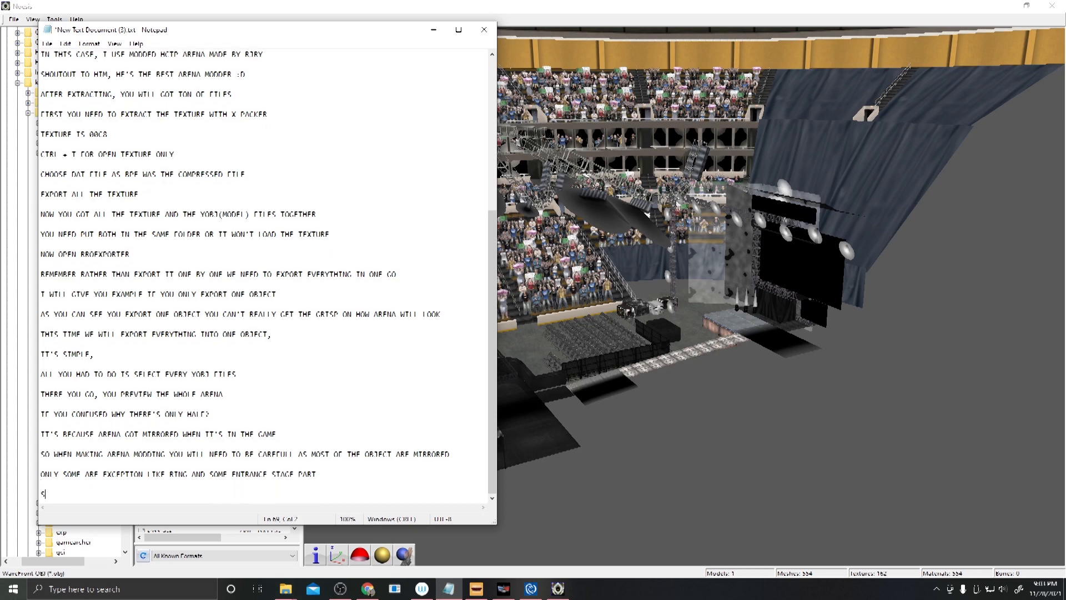
pyautogui.write('O THERE YOU HAVE IT')
pyautogui.press('Return')
# Step: Add the closing line "THIS IS HOW YOU PREVIEW WWE ARENA (PS2) IN NOESIS," to the text document
pyautogui.write('THIS IS')
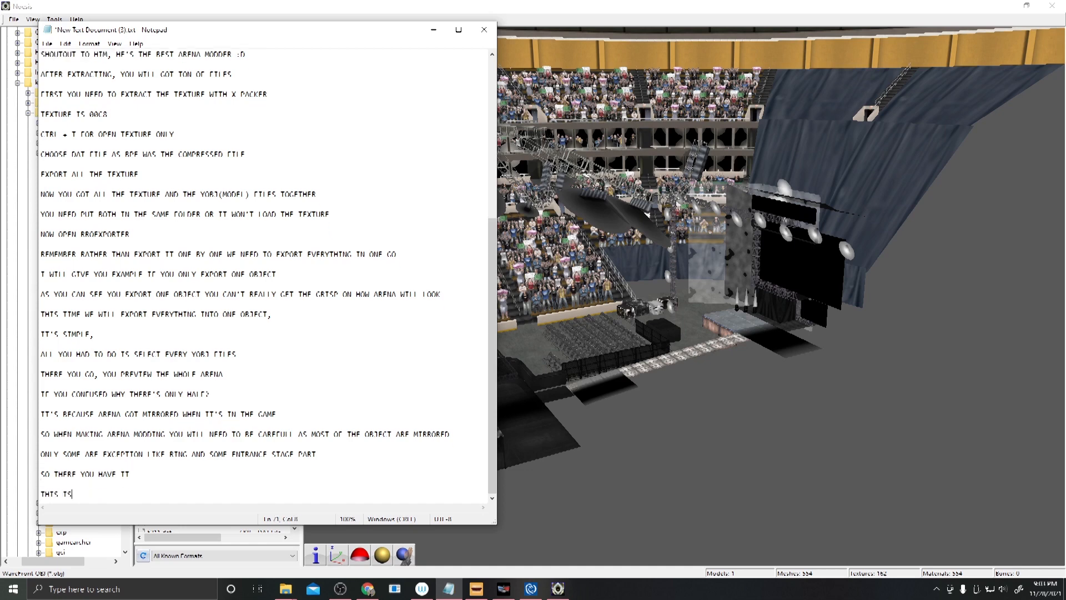
pyautogui.write(' HOW YOU PREVIEW')
pyautogui.write(' ARENA')
pyautogui.press('BackSpace')
pyautogui.press('BackSpace')
pyautogui.press('BackSpace')
pyautogui.press('BackSpace')
pyautogui.press('BackSpace')
pyautogui.press('BackSpace')
pyautogui.write('WWE ARENA (PS2) IN NOESIS,')
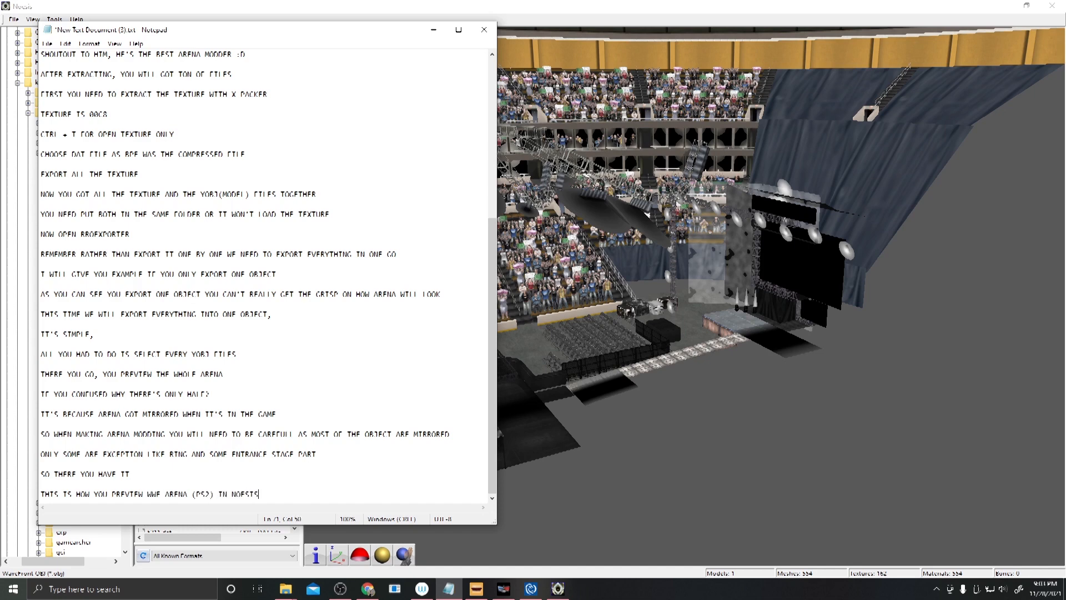
# Step: Finish the notes with a separate line reading "GOOD LUCK ON MODDING ARENA :D"
pyautogui.press('Return')
pyautogui.press('Return')
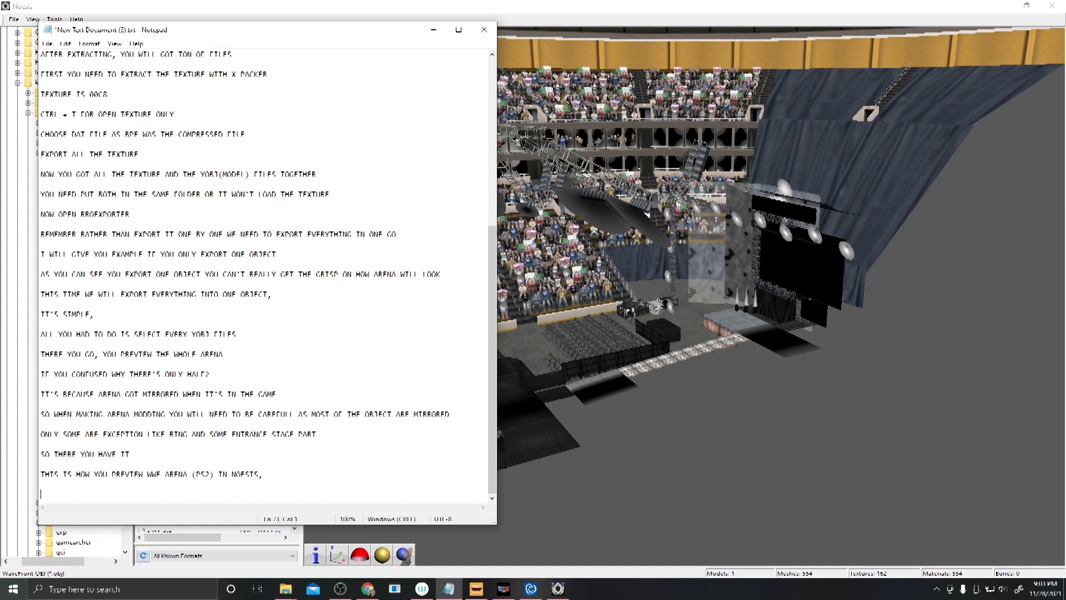
pyautogui.write('GOOD LUCK ON MODDING ARENA :D')
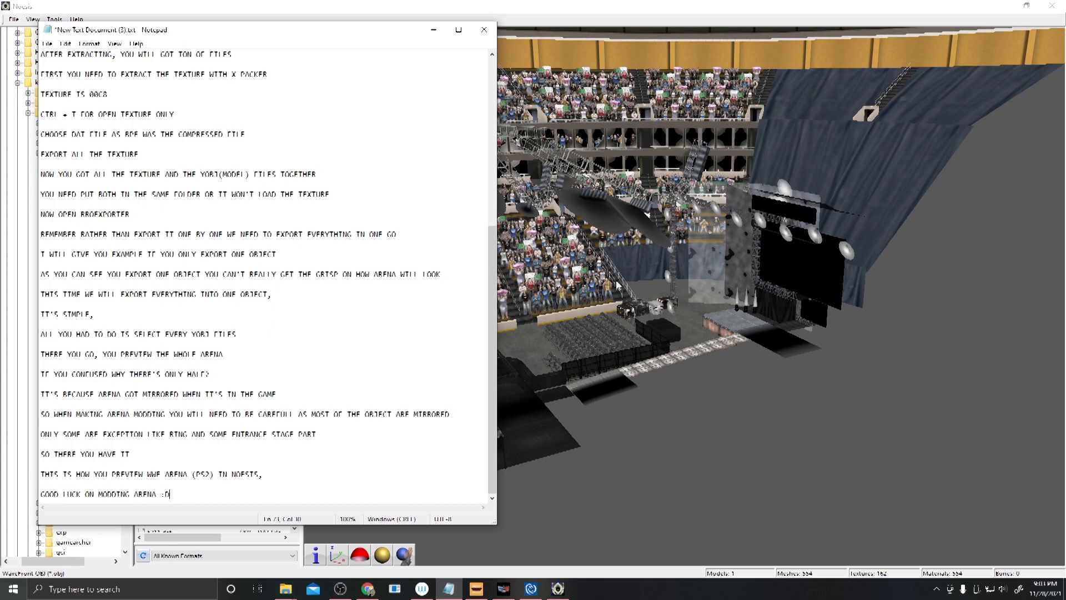
pyautogui.click(617, 282)
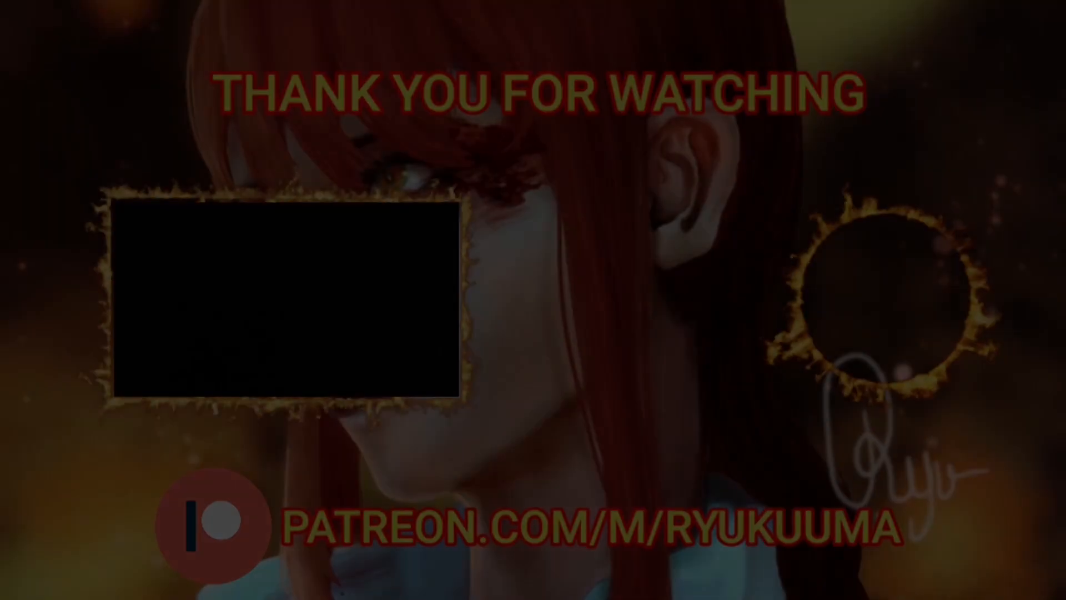